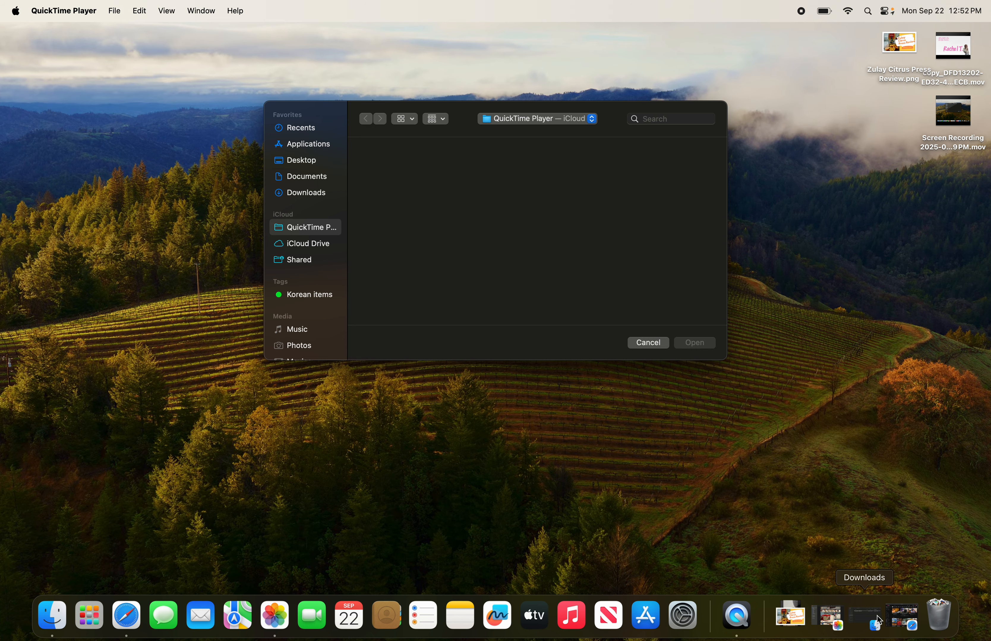
# Step: Switch to the Safari window showing YouTube and make it full screen
pyautogui.click(900, 624)
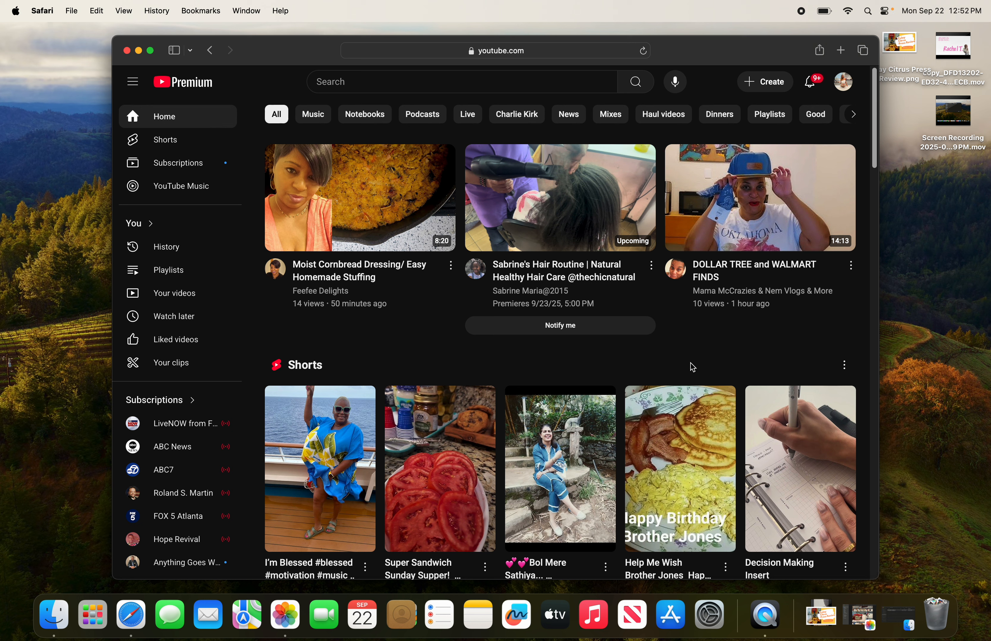
pyautogui.click(151, 50)
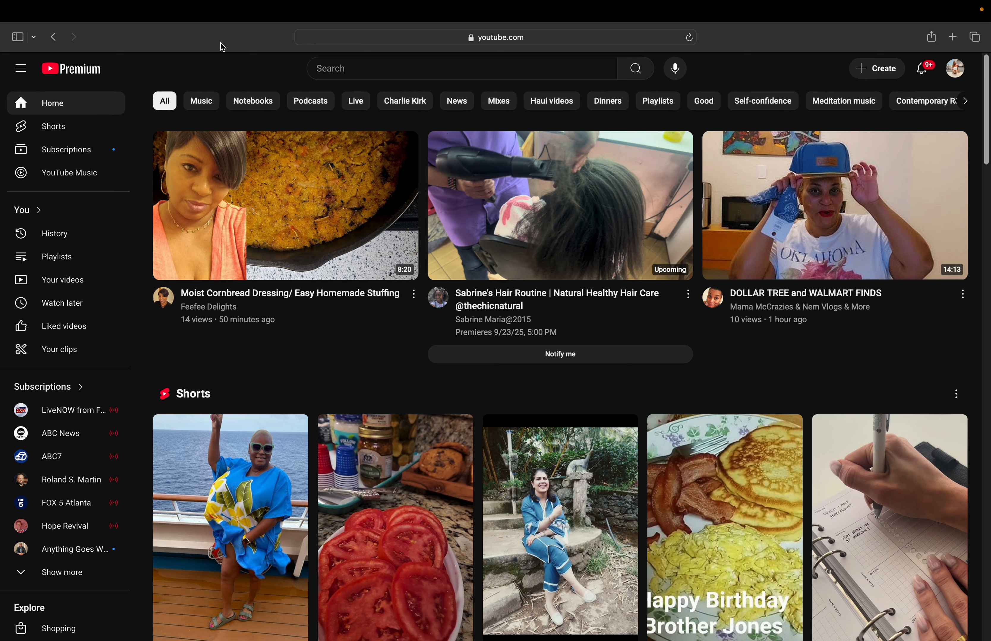
pyautogui.moveTo(361, 4)
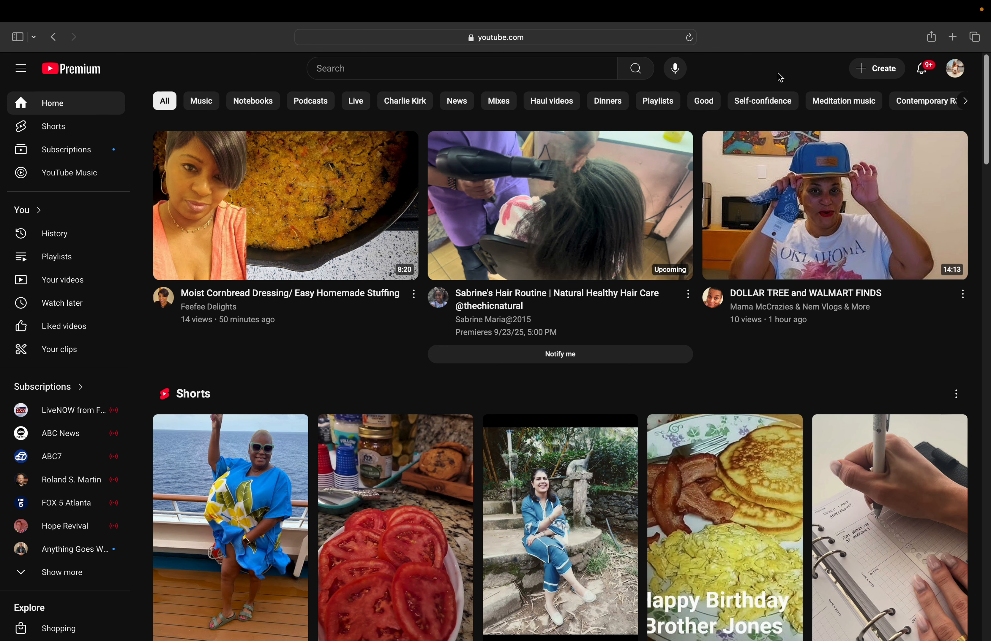
# Step: Start a new YouTube video upload and choose VIDEO FOR YT TUTORIAL.mov from the Downloads folder
pyautogui.click(882, 75)
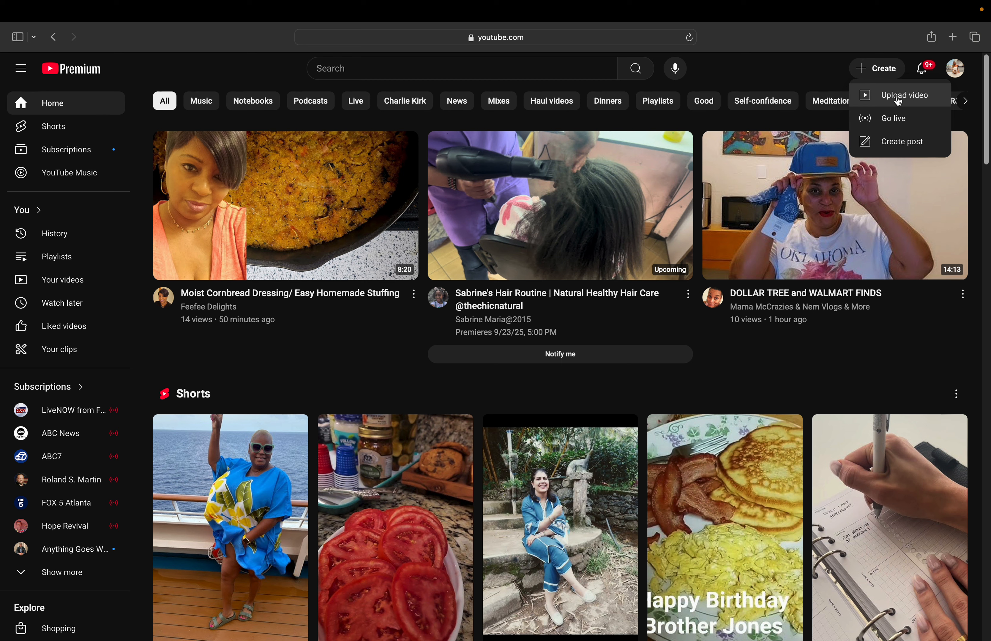
pyautogui.click(915, 102)
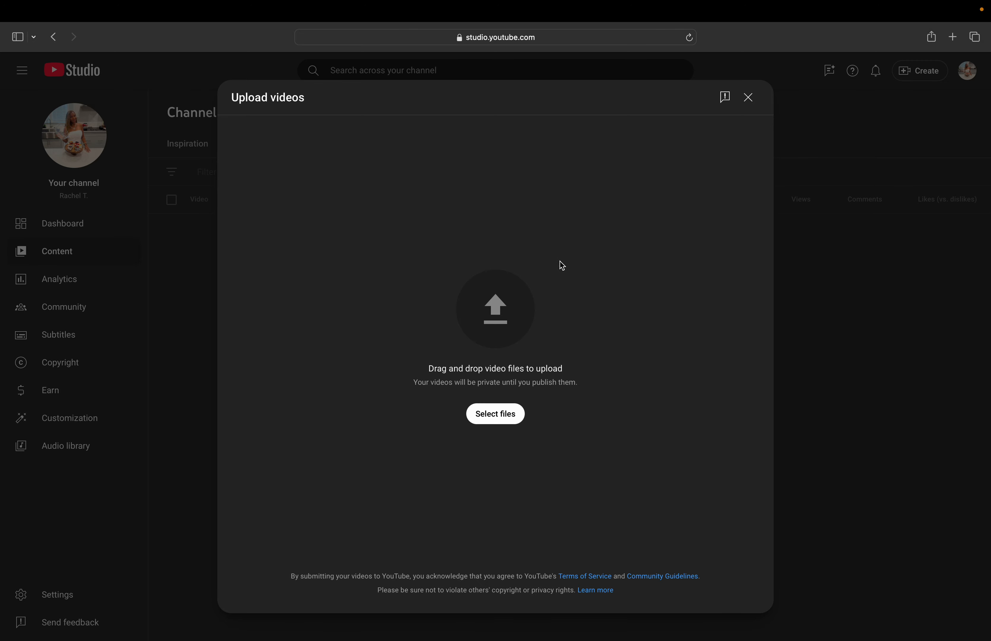
pyautogui.click(496, 415)
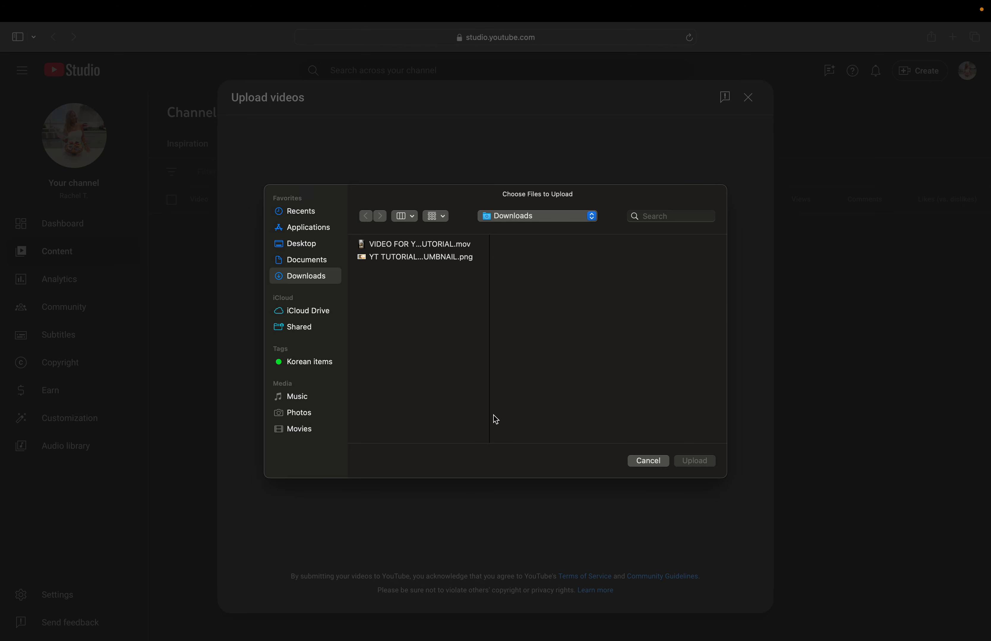
pyautogui.click(436, 250)
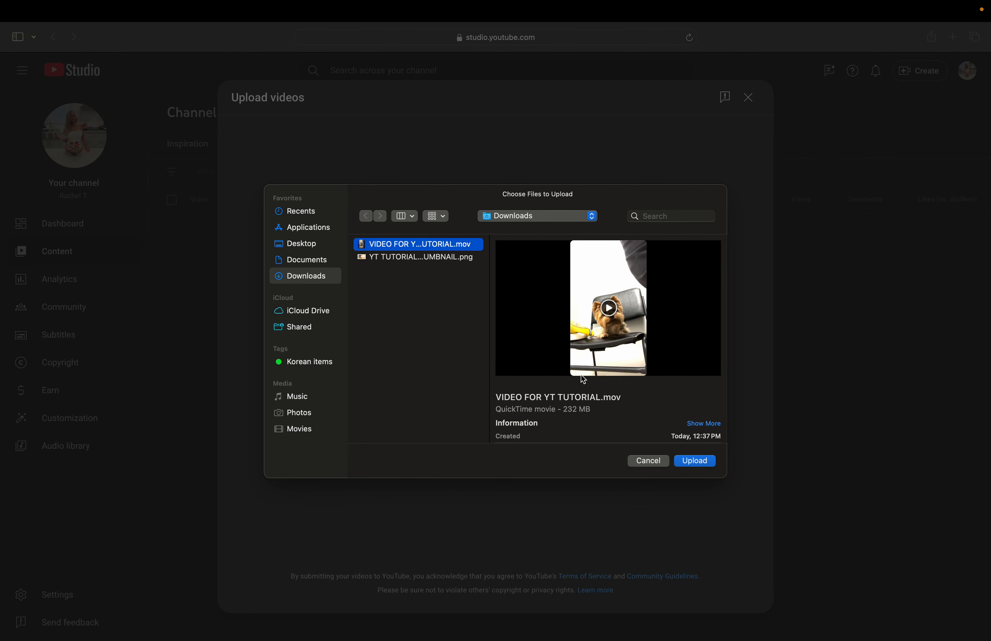
pyautogui.click(691, 464)
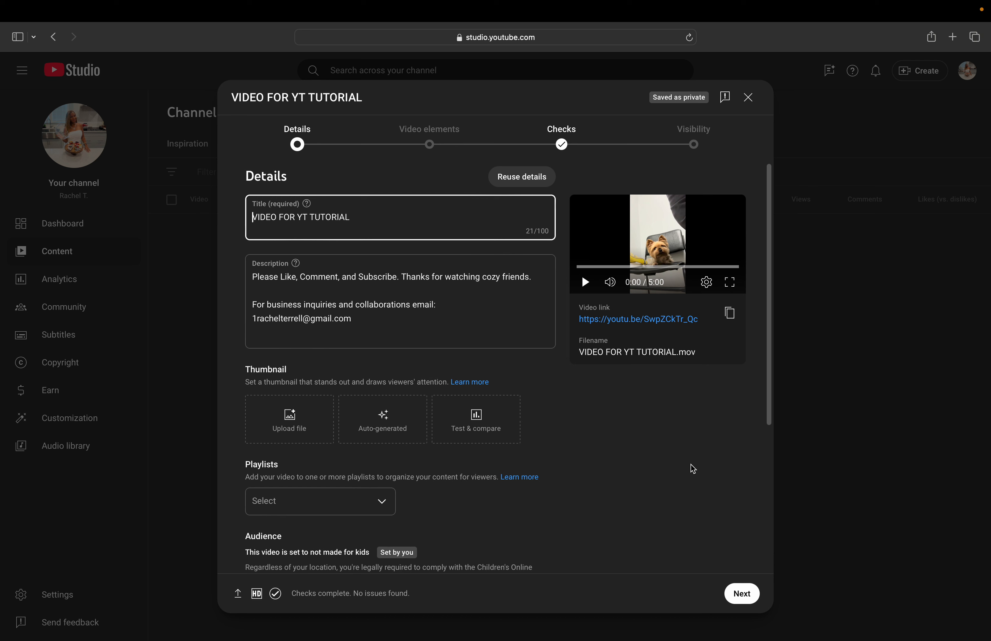
# Step: Replace the video's title with "Yorkie at the Vet AGAIN"
pyautogui.click(358, 219)
pyautogui.press('BackSpace')
pyautogui.press('BackSpace')
pyautogui.press('BackSpace')
pyautogui.press('BackSpace')
pyautogui.press('BackSpace')
pyautogui.press('BackSpace')
pyautogui.press('BackSpace')
pyautogui.press('BackSpace')
pyautogui.press('BackSpace')
pyautogui.press('BackSpace')
pyautogui.press('BackSpace')
pyautogui.press('BackSpace')
pyautogui.press('BackSpace')
pyautogui.press('BackSpace')
pyautogui.press('BackSpace')
pyautogui.press('BackSpace')
pyautogui.press('BackSpace')
pyautogui.press('BackSpace')
pyautogui.press('BackSpace')
pyautogui.press('BackSpace')
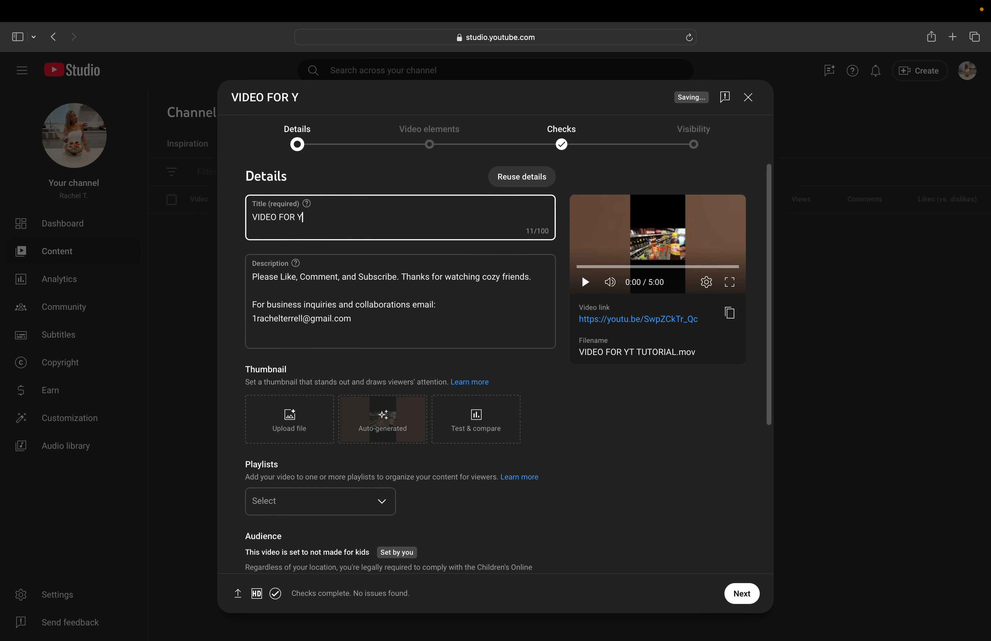
pyautogui.press('BackSpace')
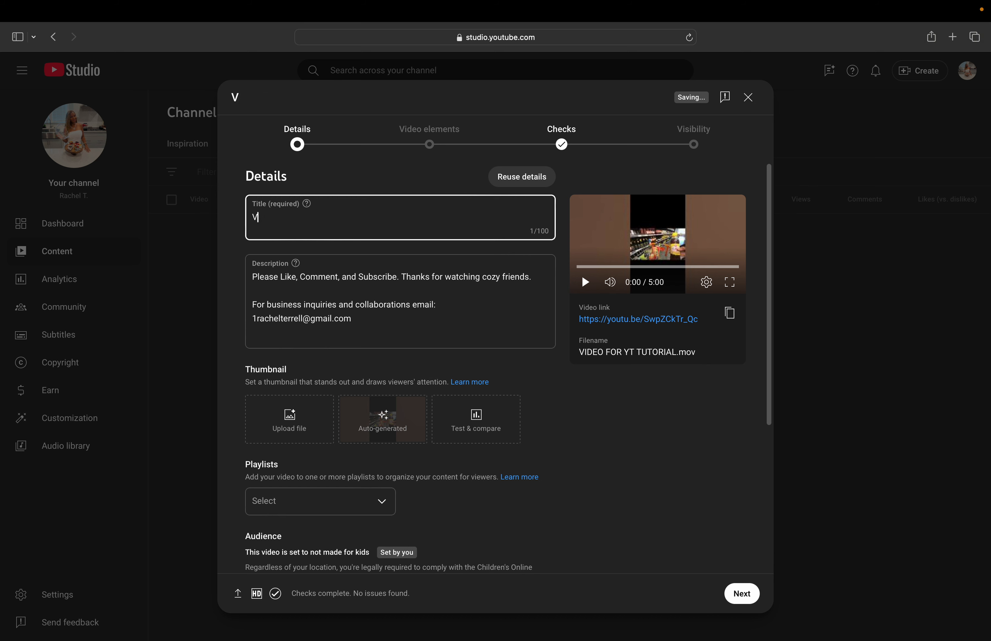
pyautogui.write('YOR')
pyautogui.press('BackSpace')
pyautogui.press('BackSpace')
pyautogui.write('orkie at the Vet ')
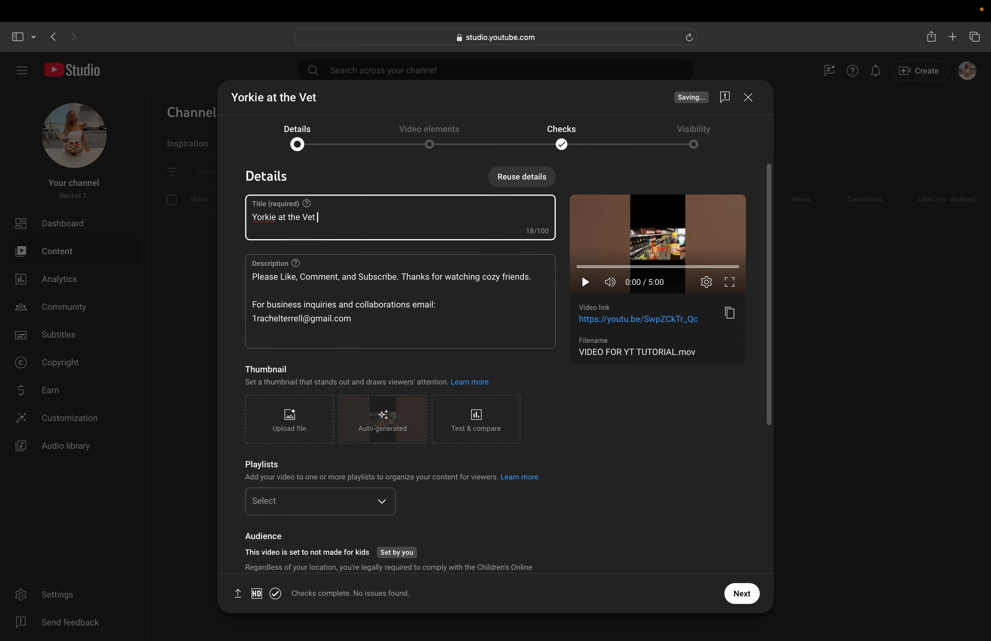
pyautogui.write('AGAIN')
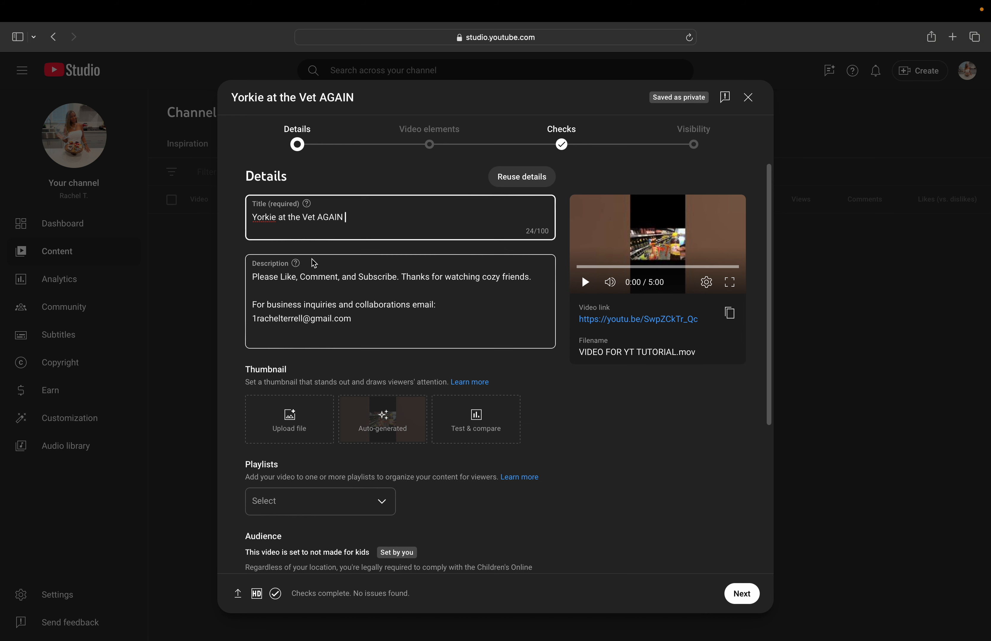
# Step: Insert seven blank lines above the existing text in the video description
pyautogui.click(252, 276)
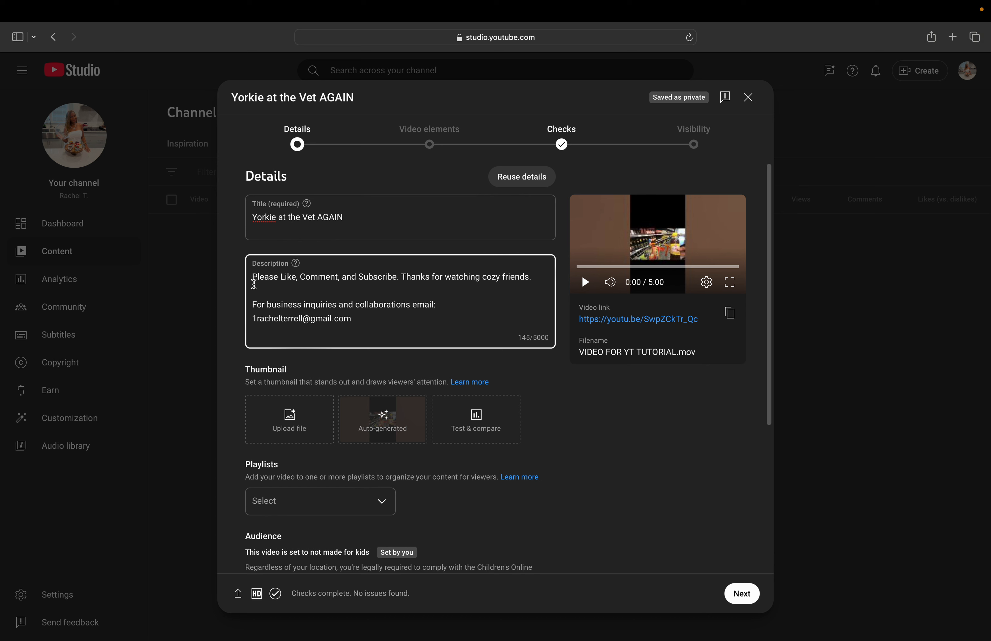
pyautogui.press('Return')
pyautogui.press('Return')
pyautogui.press('Return')
pyautogui.press('Return')
pyautogui.press('Return')
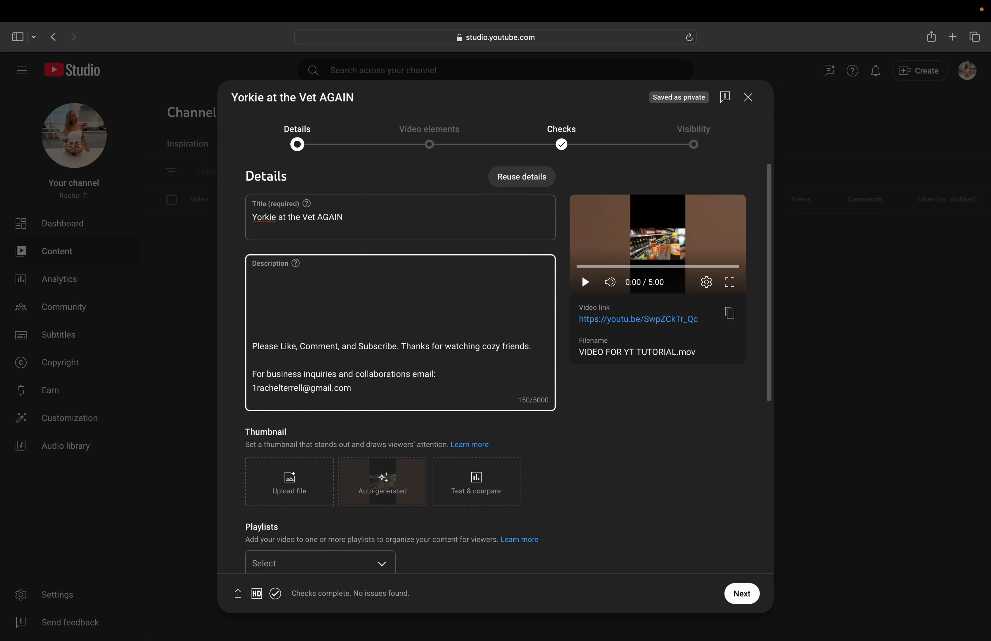
pyautogui.press('Return')
pyautogui.press('Return')
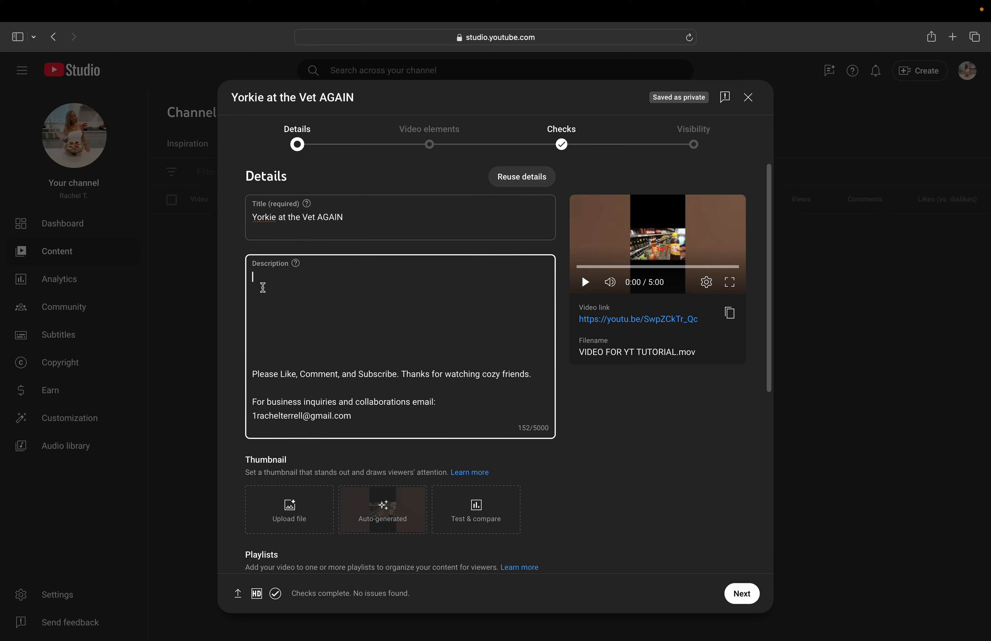
# Step: Begin the description with "My fur baby SP has to make his yearly visits to the Vet to pay a bill for them. It's necessary, since 2019."
pyautogui.write('My fur')
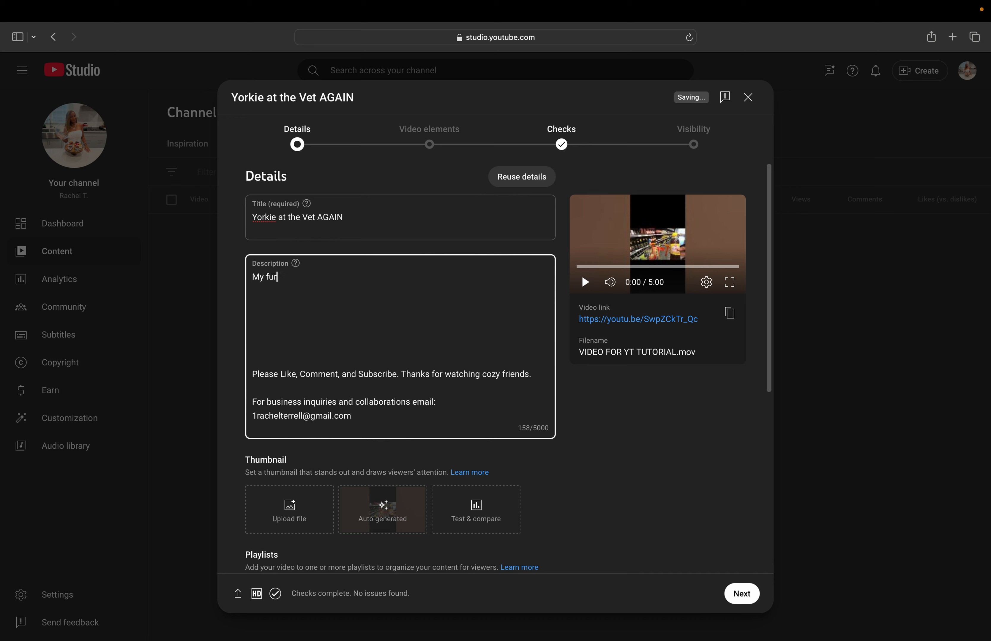
pyautogui.write(' baby SP has to make his year')
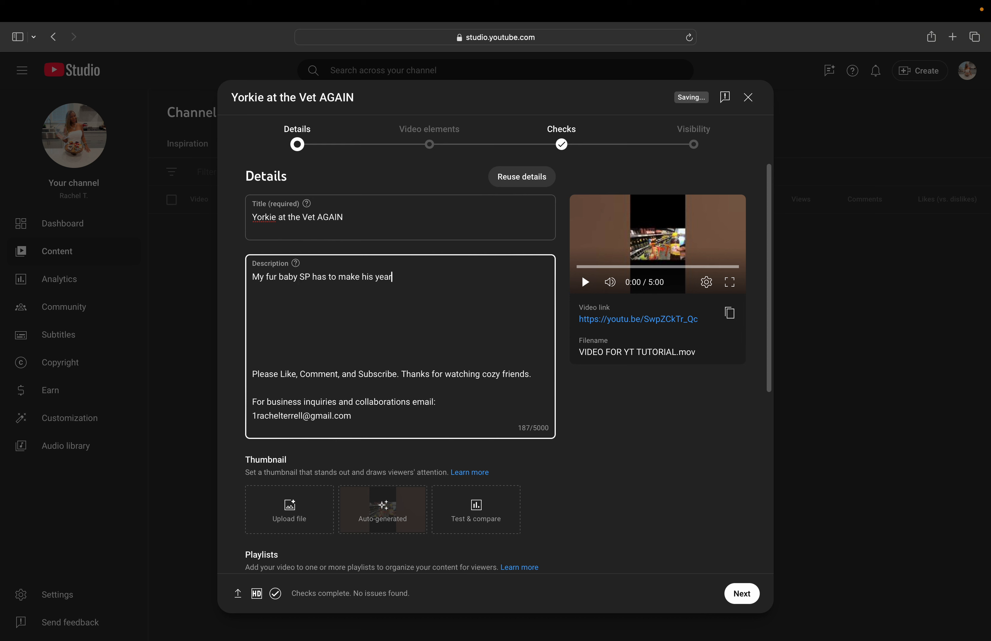
pyautogui.write('ly visits ')
pyautogui.write('t')
pyautogui.write('o the Ve')
pyautogui.write('t to pay')
pyautogui.write('        Please Like, Comment, and Subscribe. Thanks for')
pyautogui.press('BackSpace')
pyautogui.press('BackSpace')
pyautogui.press('BackSpace')
pyautogui.write('a bill ')
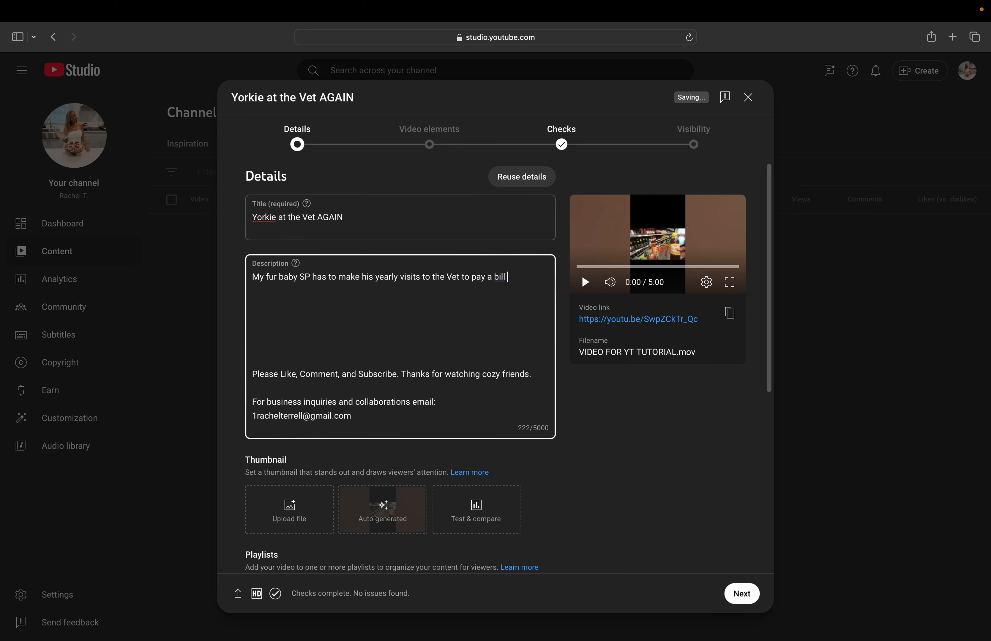
pyautogui.write('for them')
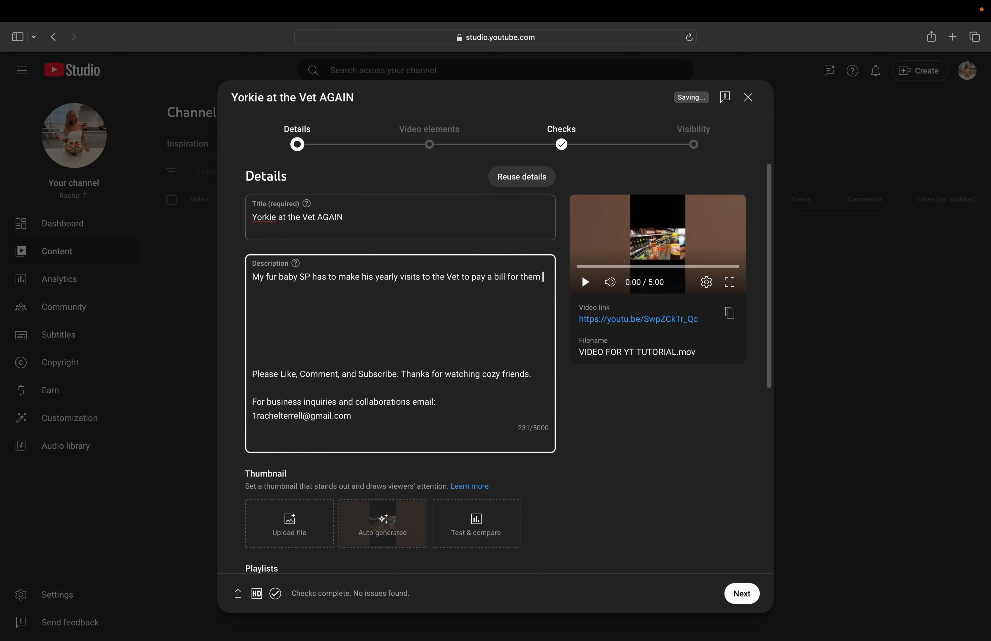
pyautogui.write('. Its n')
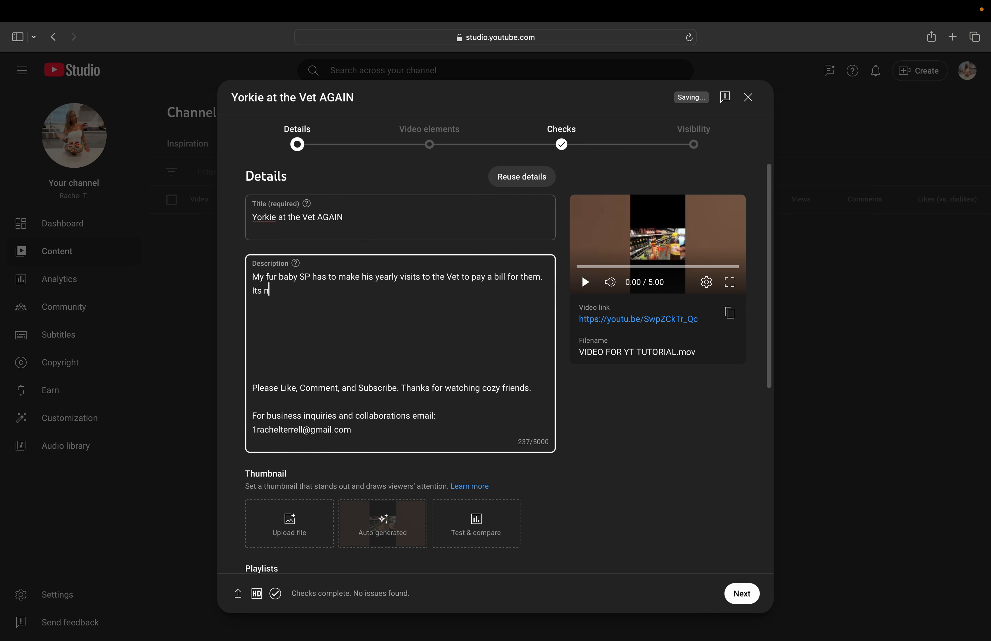
pyautogui.write('ecessary, since 2019.')
pyautogui.press('Return')
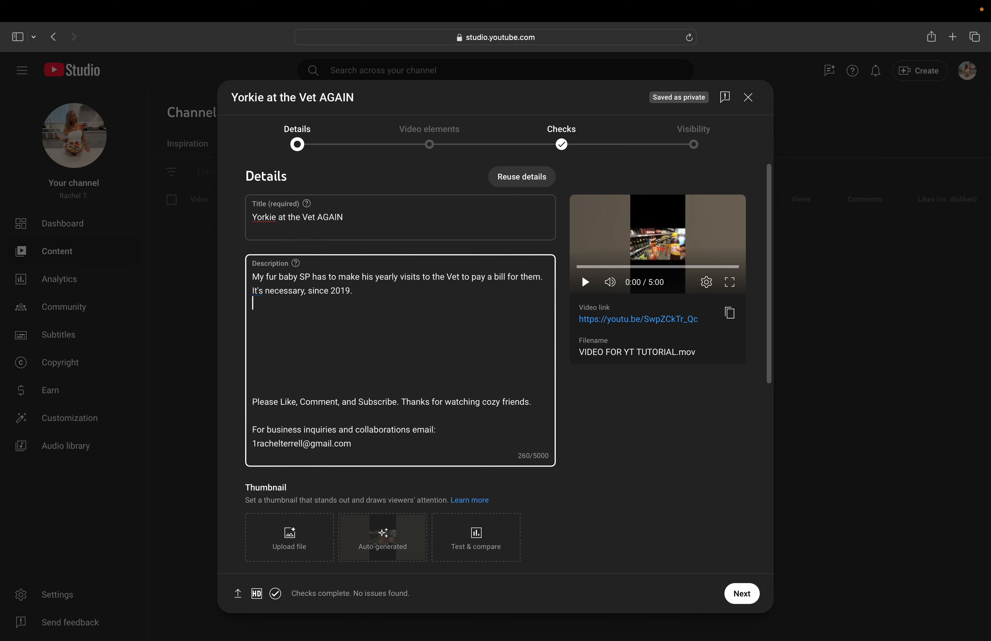
# Step: Upload YT TUTORIAL THUMBNAIL.png from the Downloads folder as the video's custom thumbnail
pyautogui.scroll(-5, 334, 394)
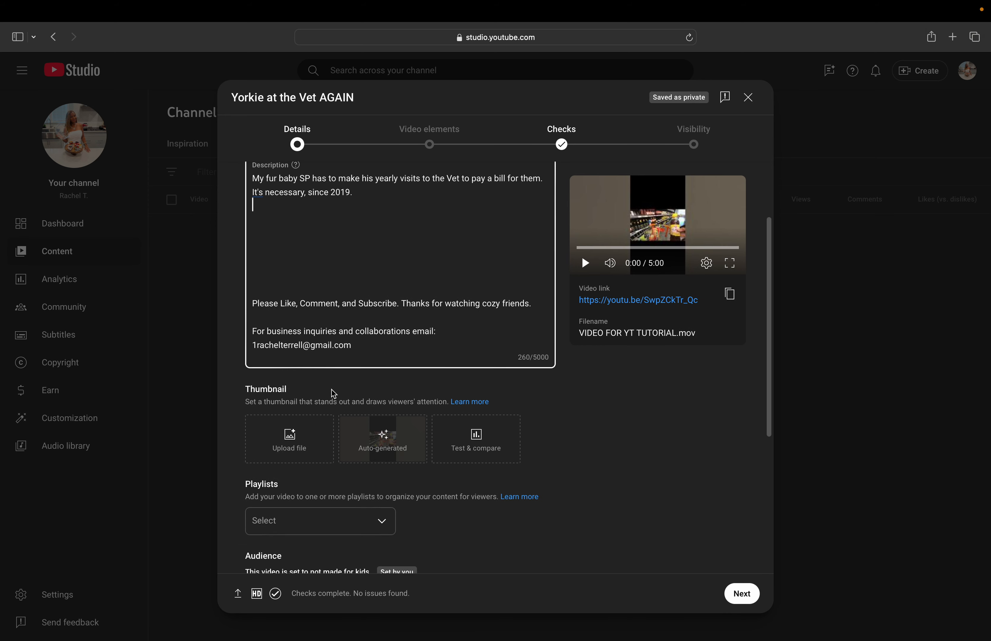
pyautogui.scroll(-1, 334, 394)
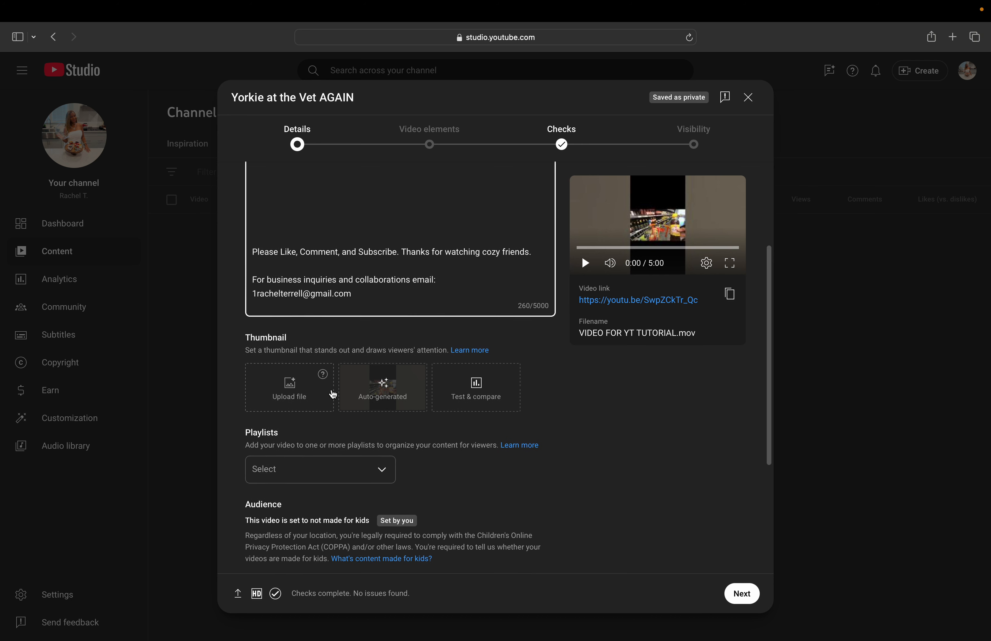
pyautogui.scroll(3, 332, 394)
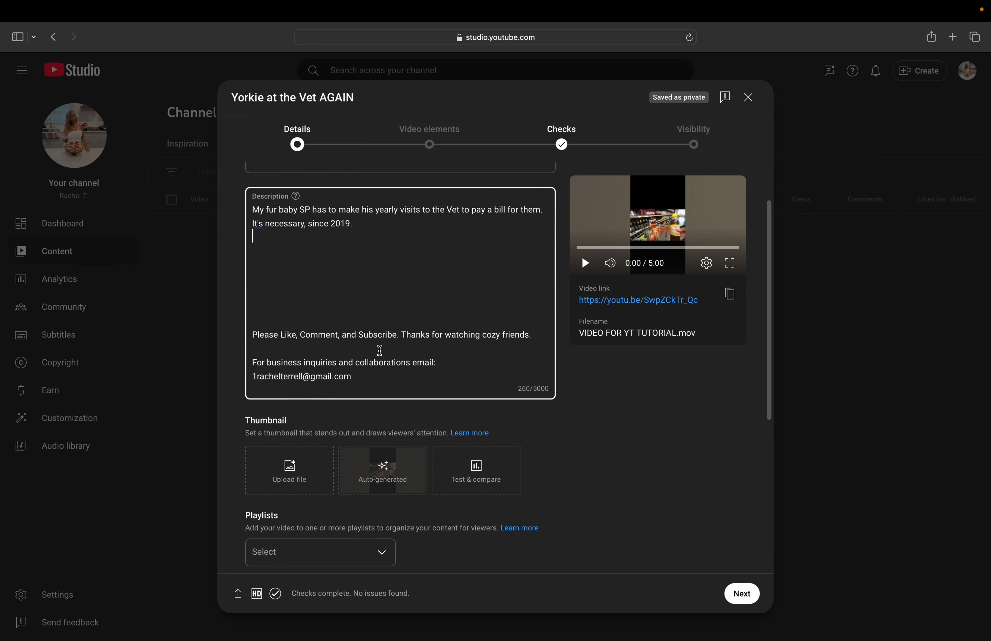
pyautogui.scroll(-3, 380, 351)
pyautogui.scroll(-2, 379, 350)
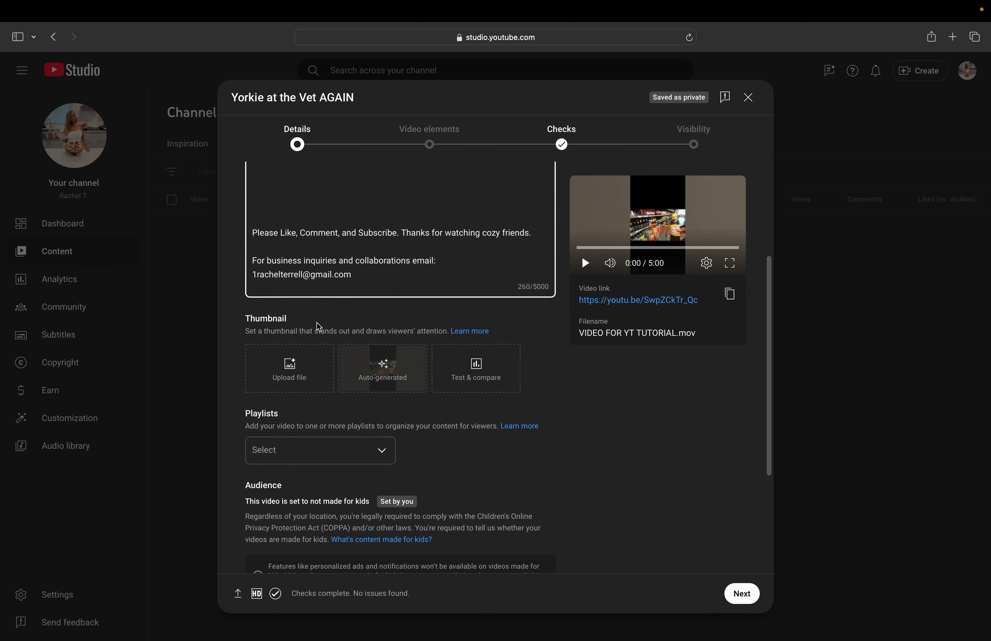
pyautogui.scroll(-2, 295, 365)
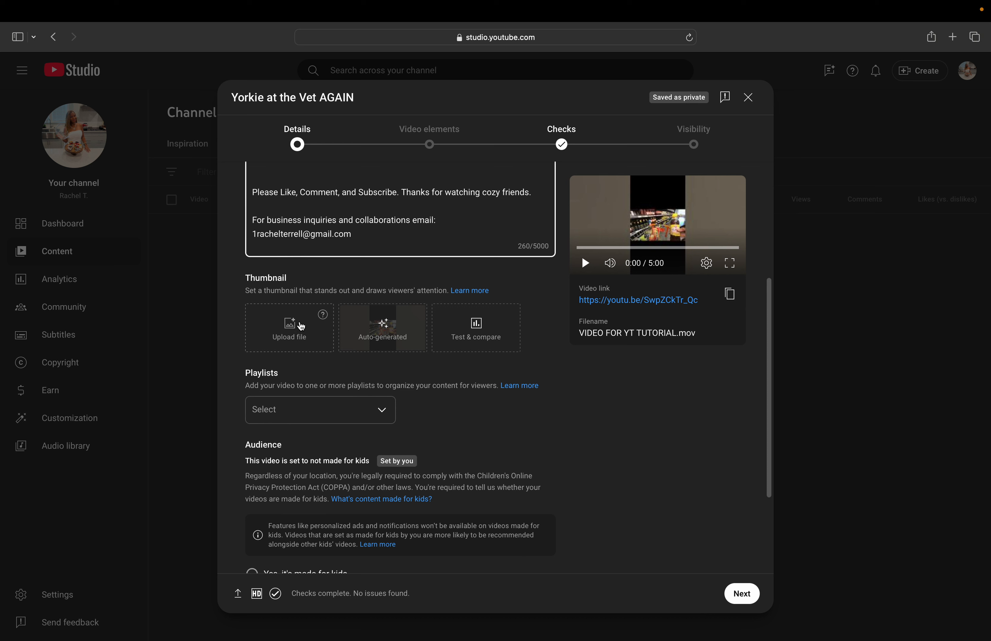
pyautogui.click(301, 326)
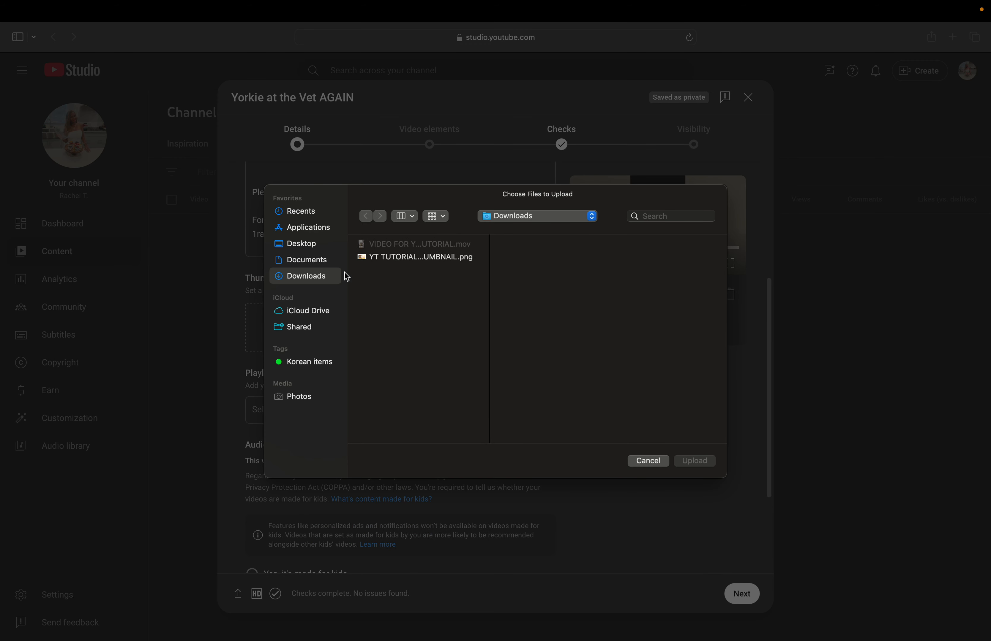
pyautogui.click(380, 263)
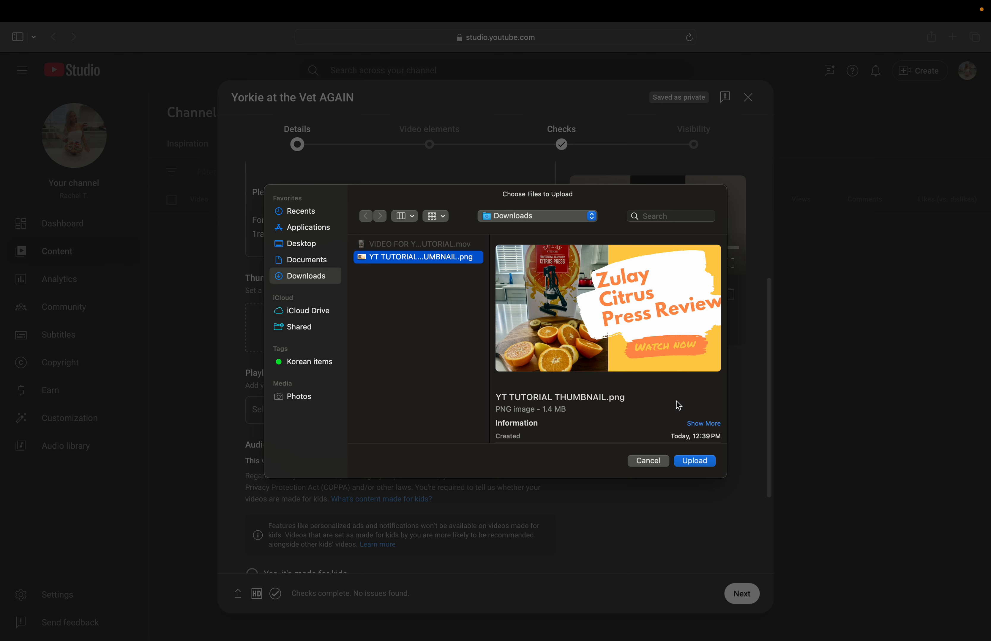
pyautogui.click(694, 461)
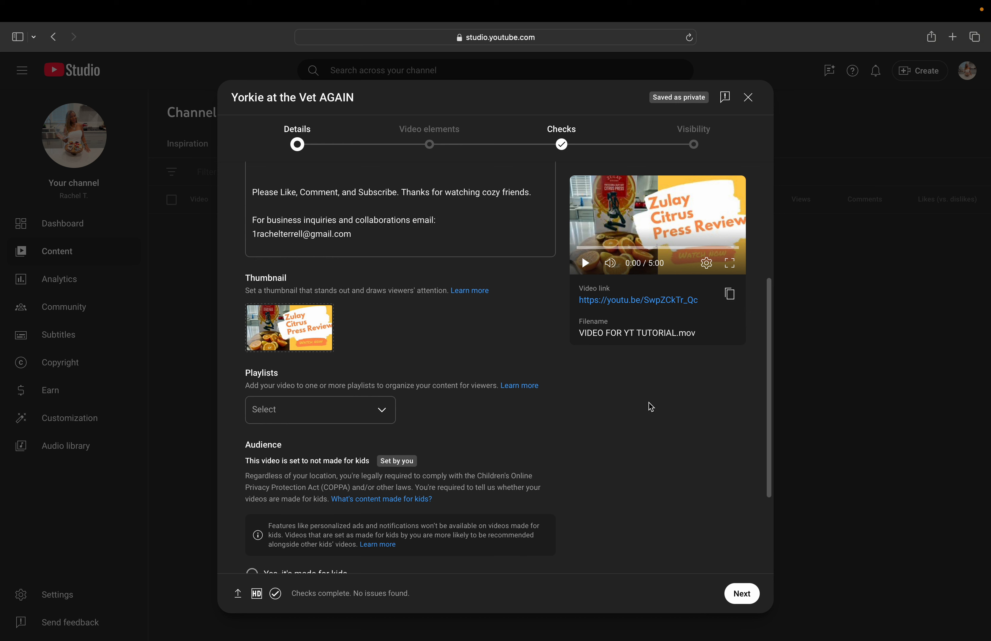
# Step: Look at the options available for the uploaded thumbnail and close them without choosing one
pyautogui.moveTo(331, 349)
pyautogui.moveTo(322, 319)
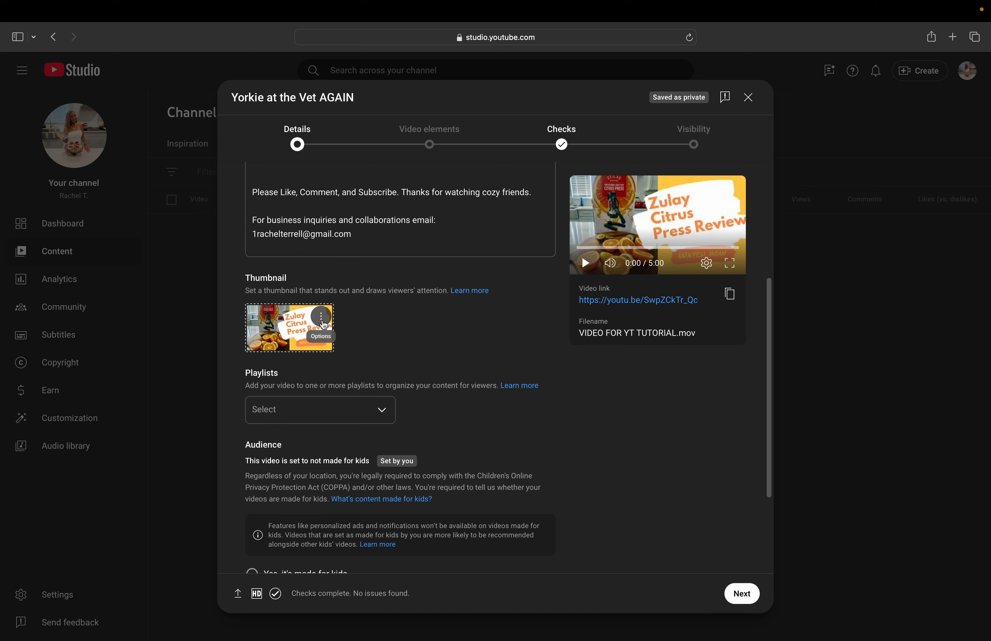
pyautogui.click(321, 321)
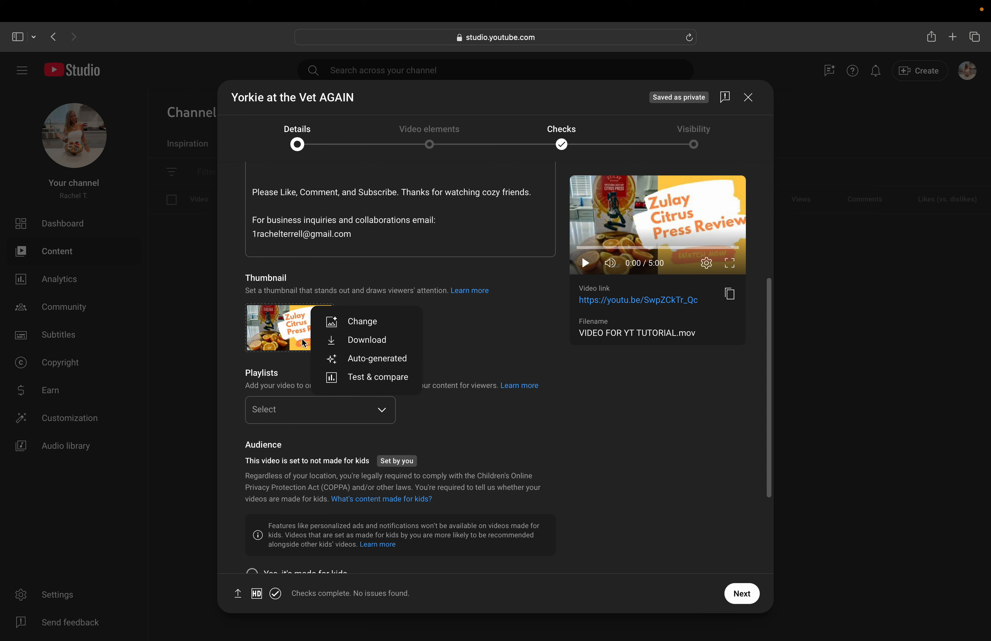
pyautogui.click(288, 327)
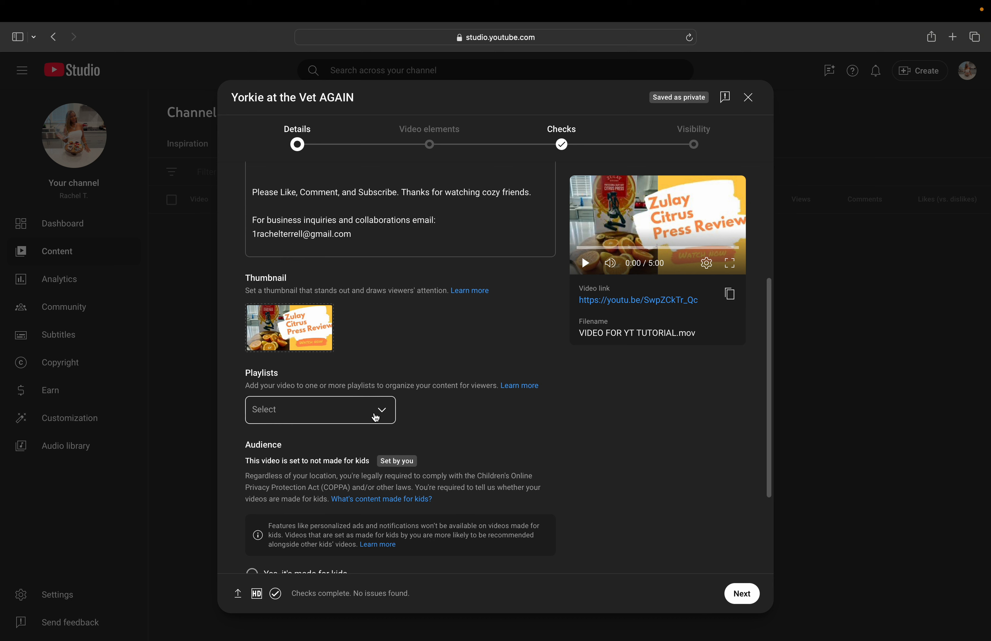
# Step: Start a new playlist for the video and title it "Smoothies"
pyautogui.scroll(-3, 398, 421)
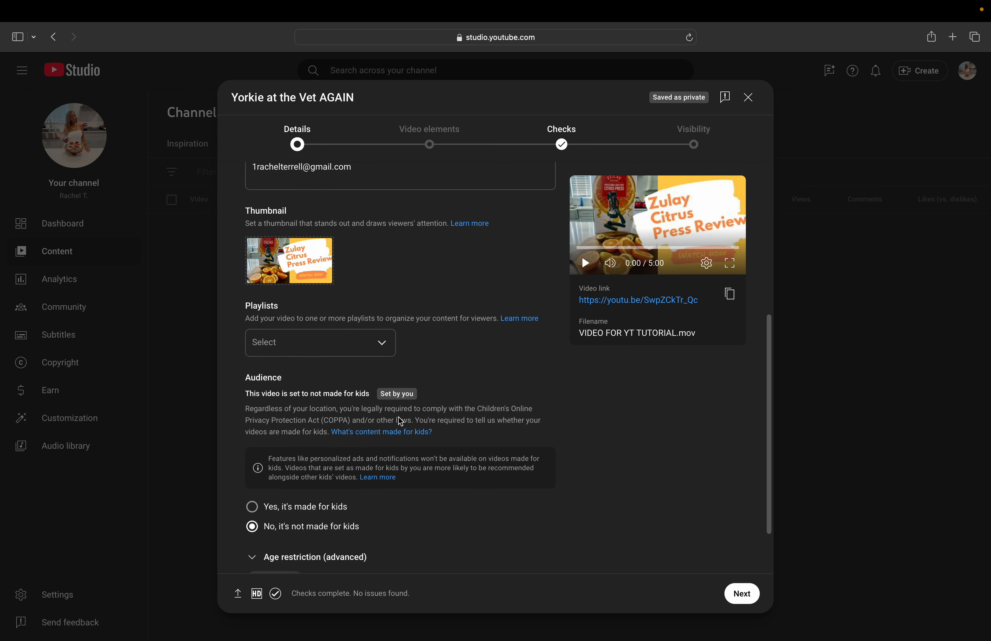
pyautogui.click(384, 347)
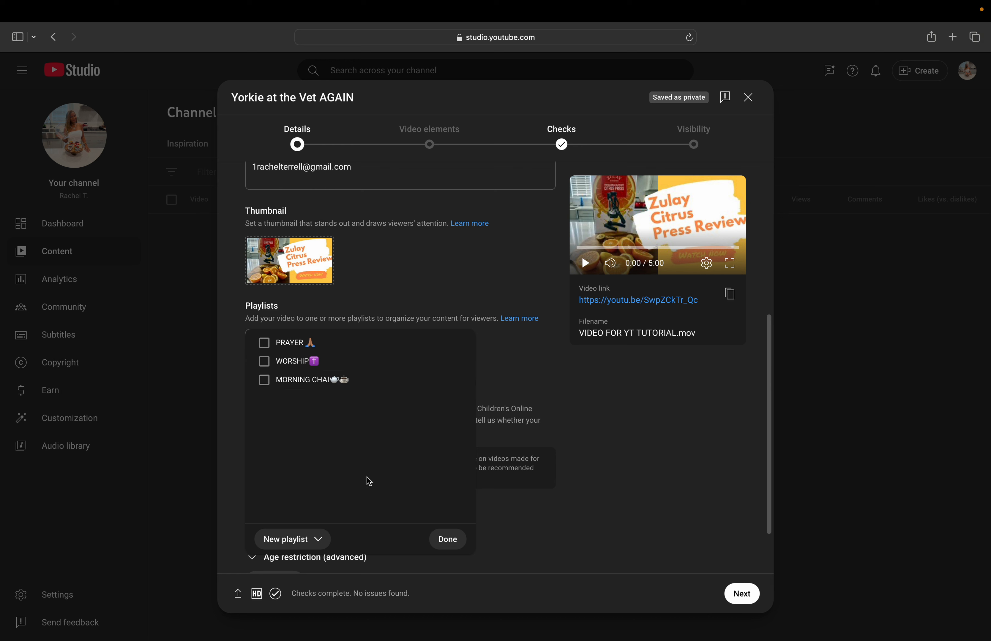
pyautogui.click(321, 545)
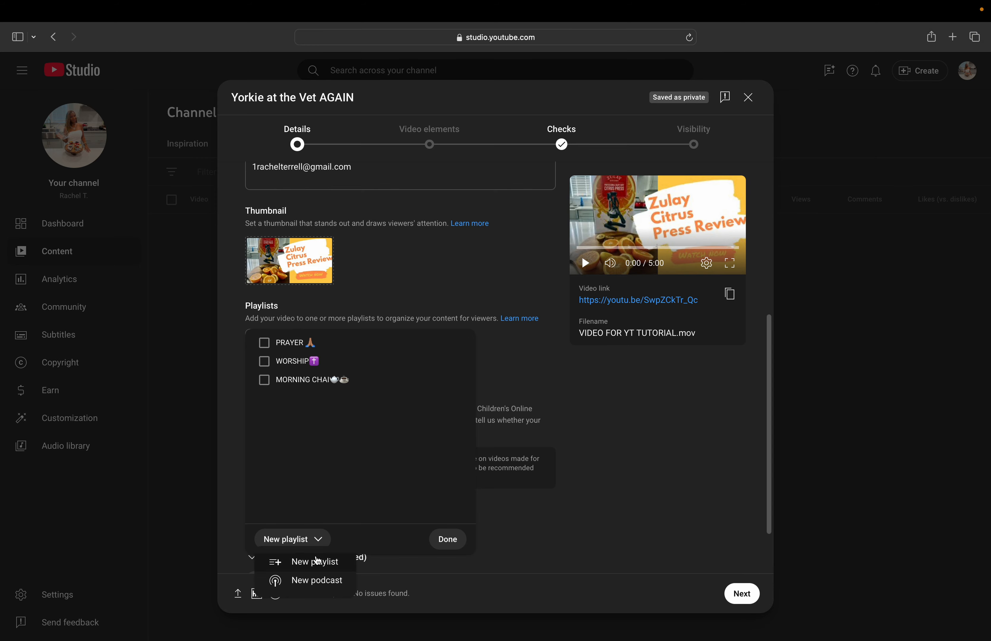
pyautogui.click(317, 567)
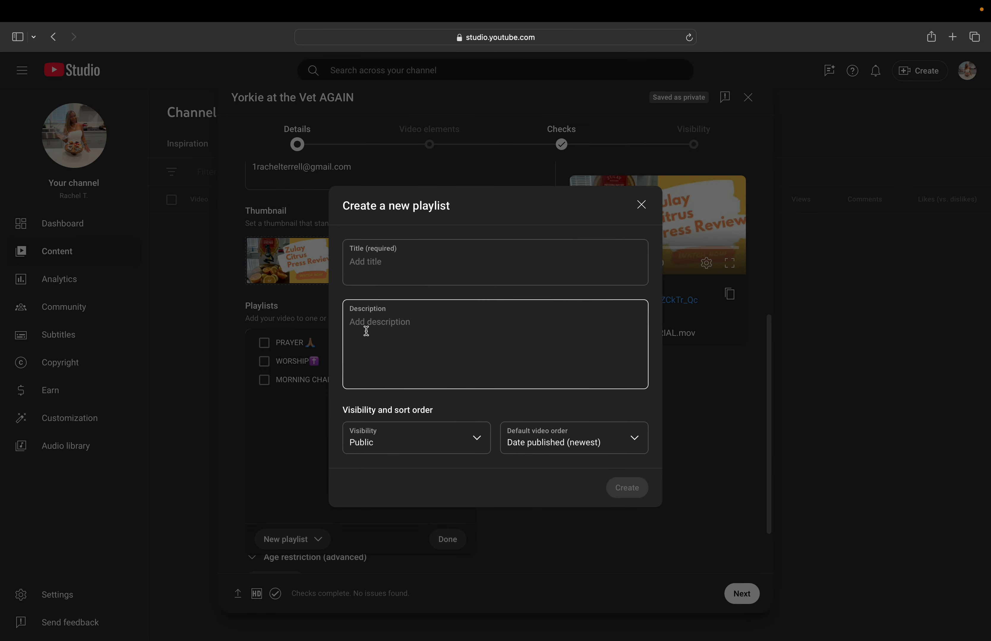
pyautogui.click(357, 264)
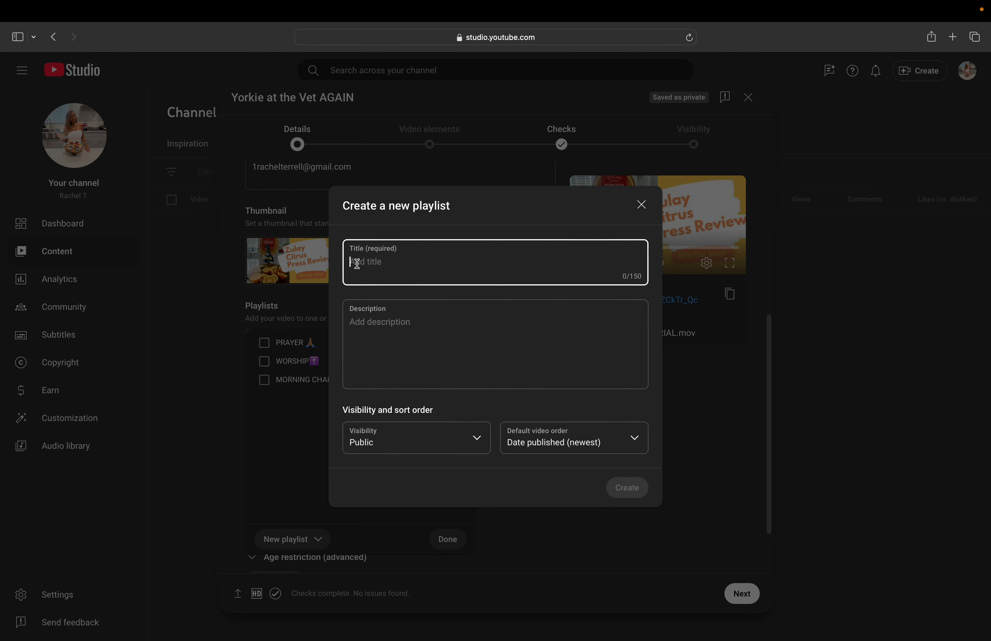
pyautogui.write('s')
pyautogui.press('BackSpace')
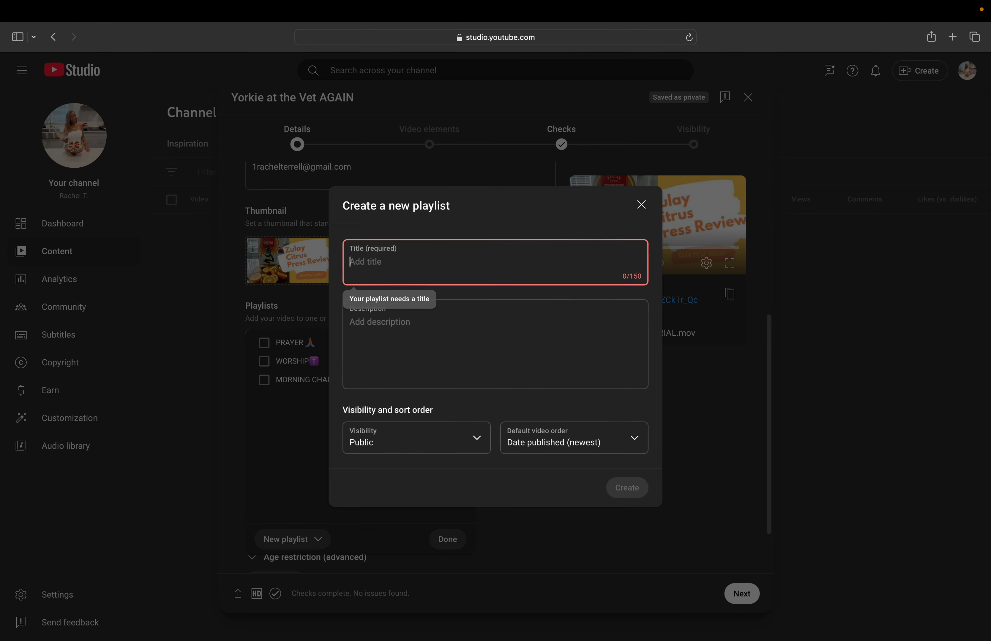
pyautogui.write('S')
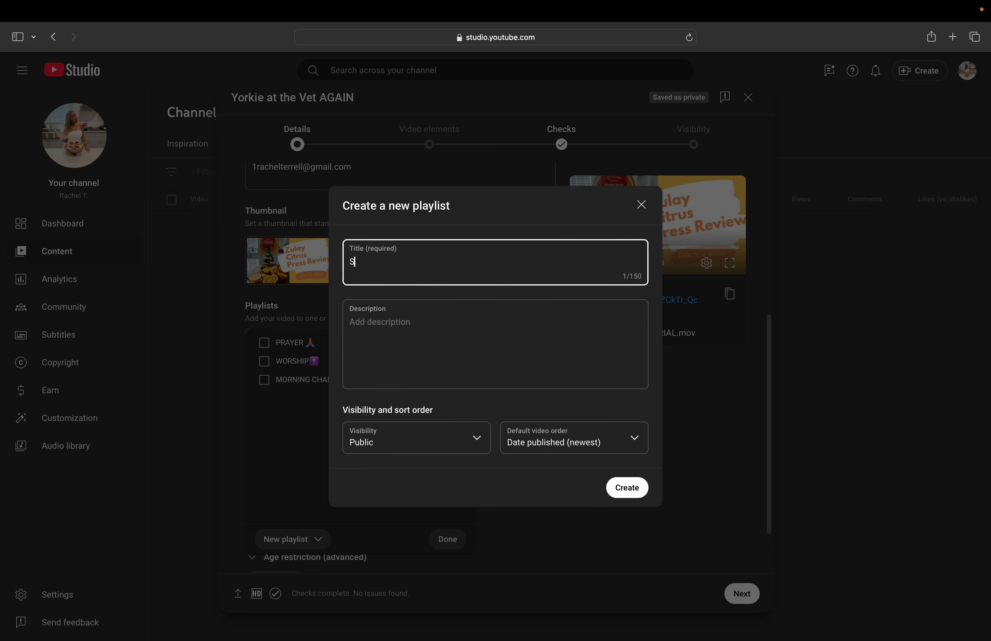
pyautogui.write('moothies')
# Step: Describe the playlist as "How to make your own delicious smoothies to enjoy morning, noon, and night. Easy recipes and simple, nutritious ingredients."
pyautogui.click(358, 322)
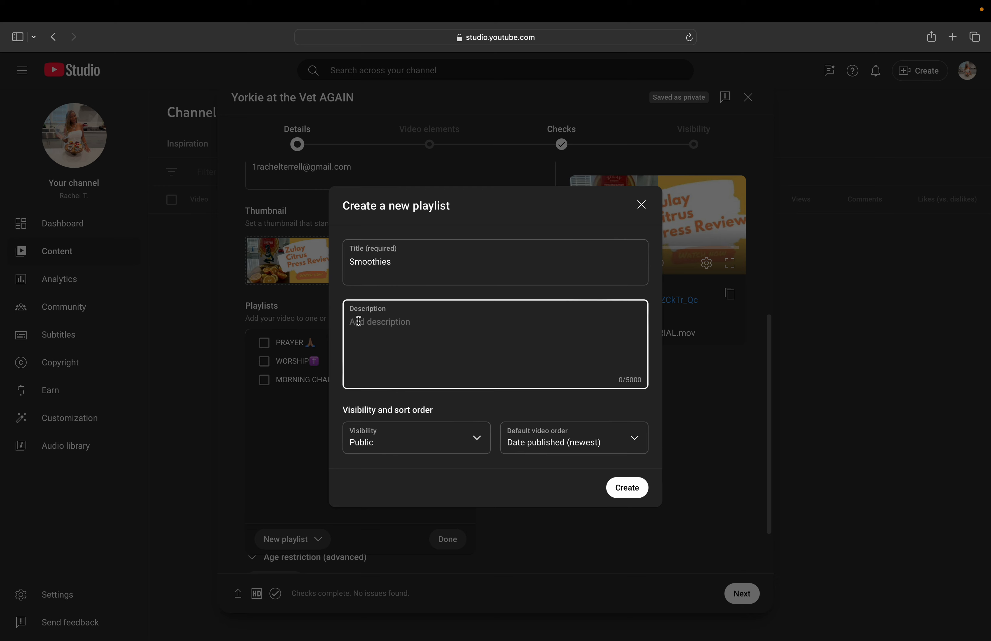
pyautogui.write('How to make your own delicious smoothie')
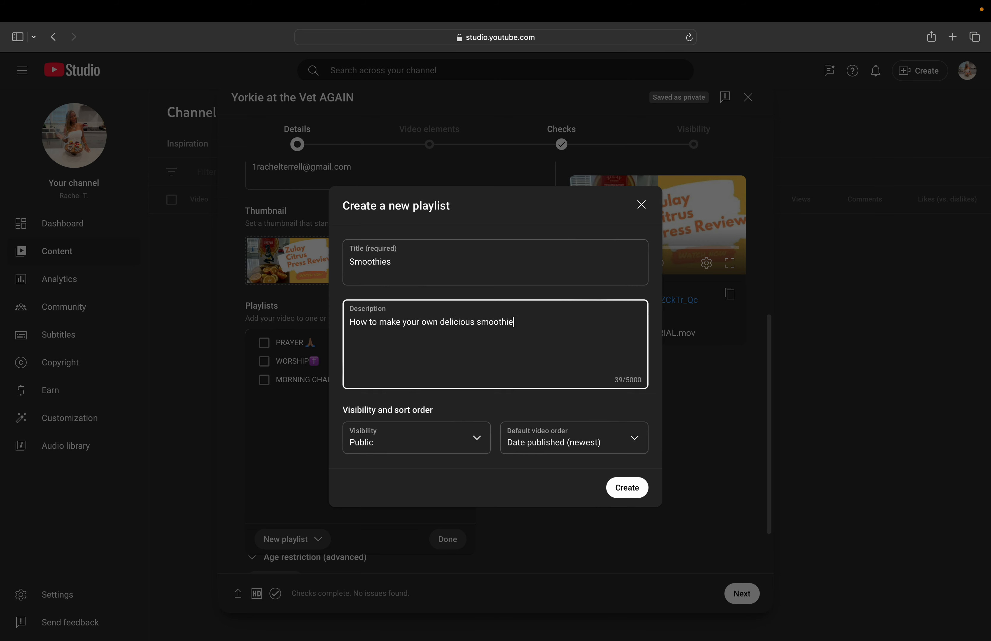
pyautogui.write('s to enjoy morning, noon, and night')
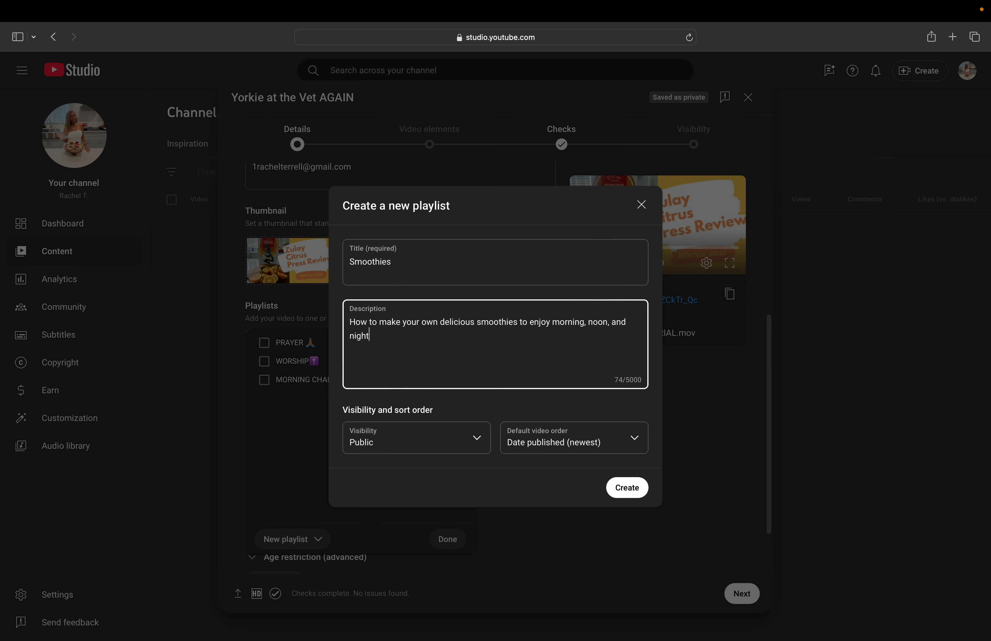
pyautogui.write('. Easy recipes and simple, nutritio')
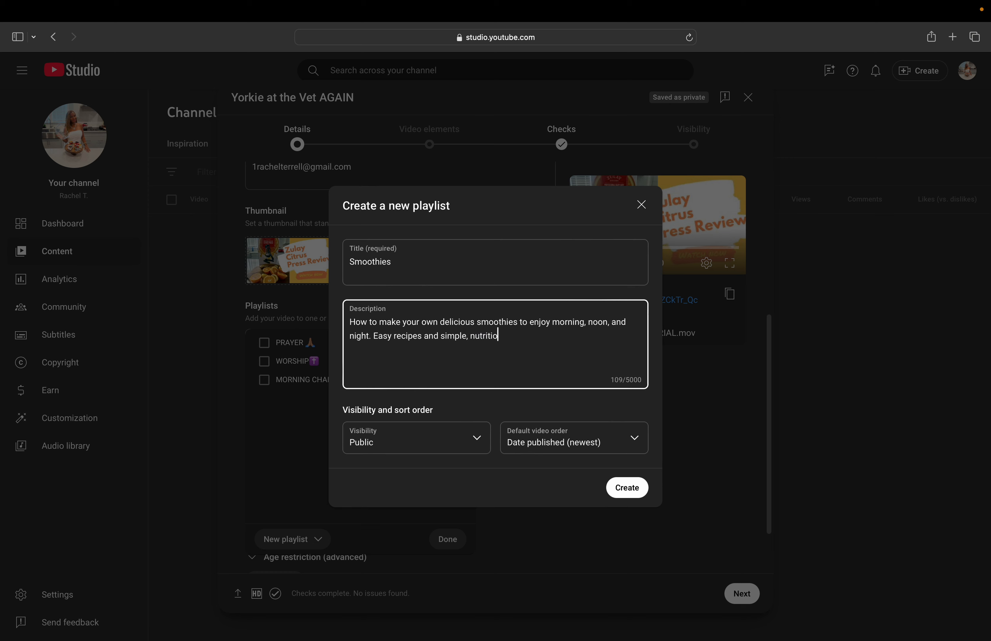
pyautogui.write('us ingredients.')
# Step: Create the Smoothies playlist with Public visibility and the default video order, and assign it to the video
pyautogui.click(475, 442)
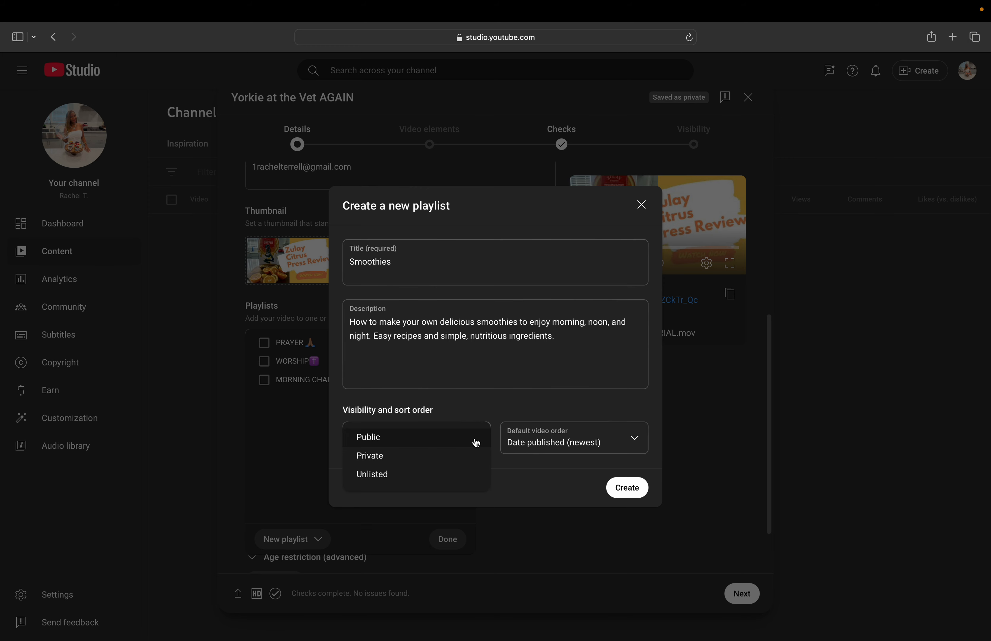
pyautogui.click(403, 444)
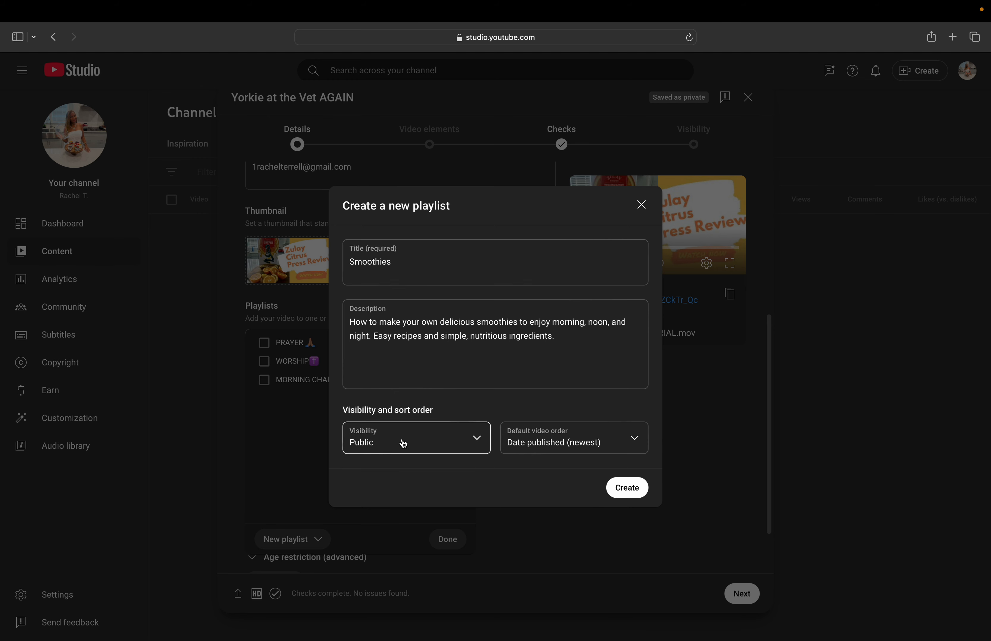
pyautogui.click(538, 453)
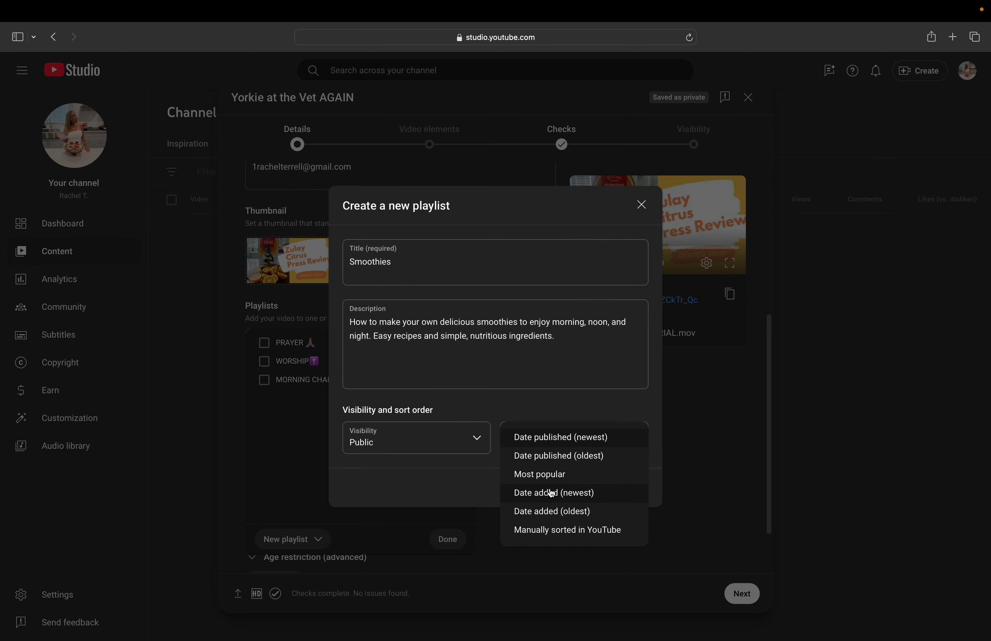
pyautogui.click(531, 413)
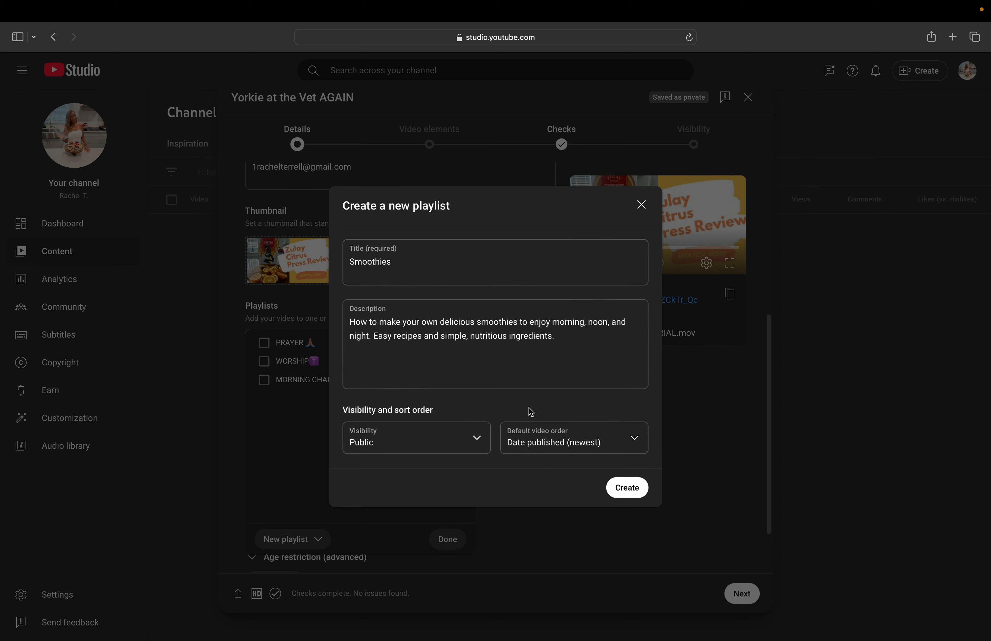
pyautogui.click(624, 493)
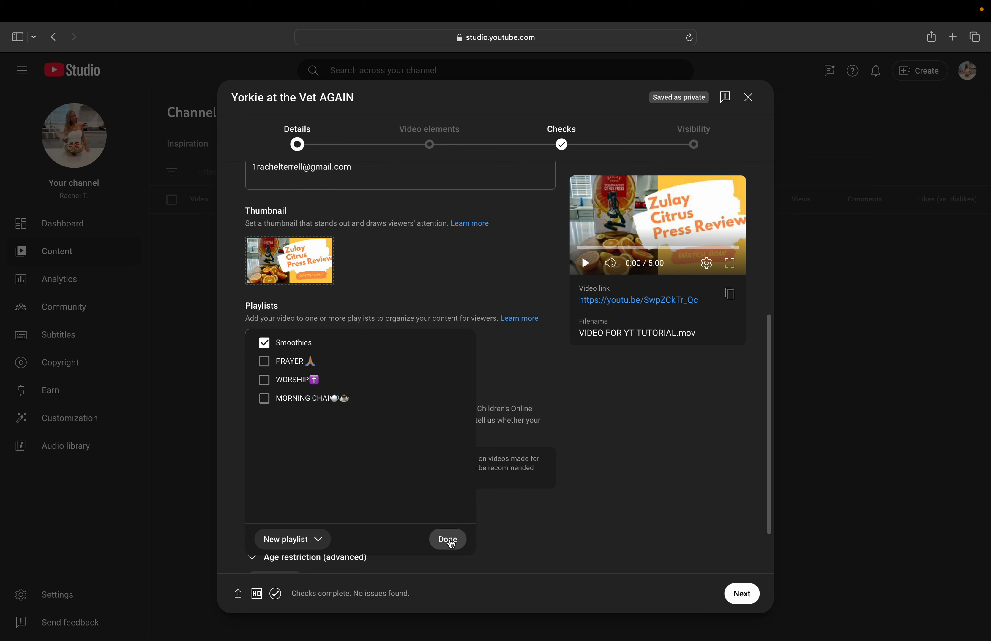
pyautogui.click(447, 540)
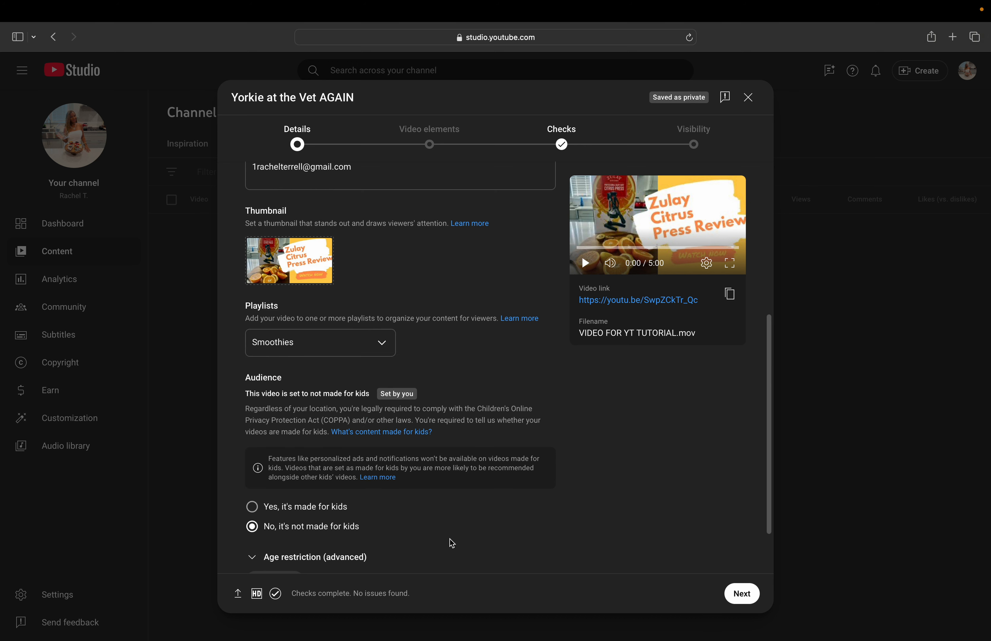
# Step: Expand the advanced age restriction options below the audience setting and review them
pyautogui.scroll(-2, 451, 543)
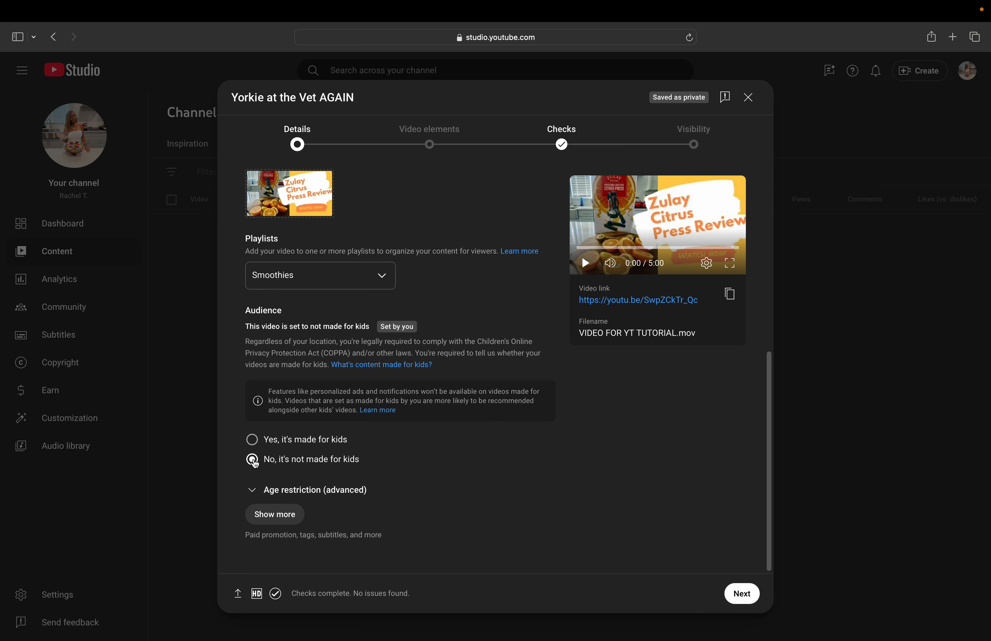
pyautogui.click(255, 493)
pyautogui.scroll(-3, 303, 489)
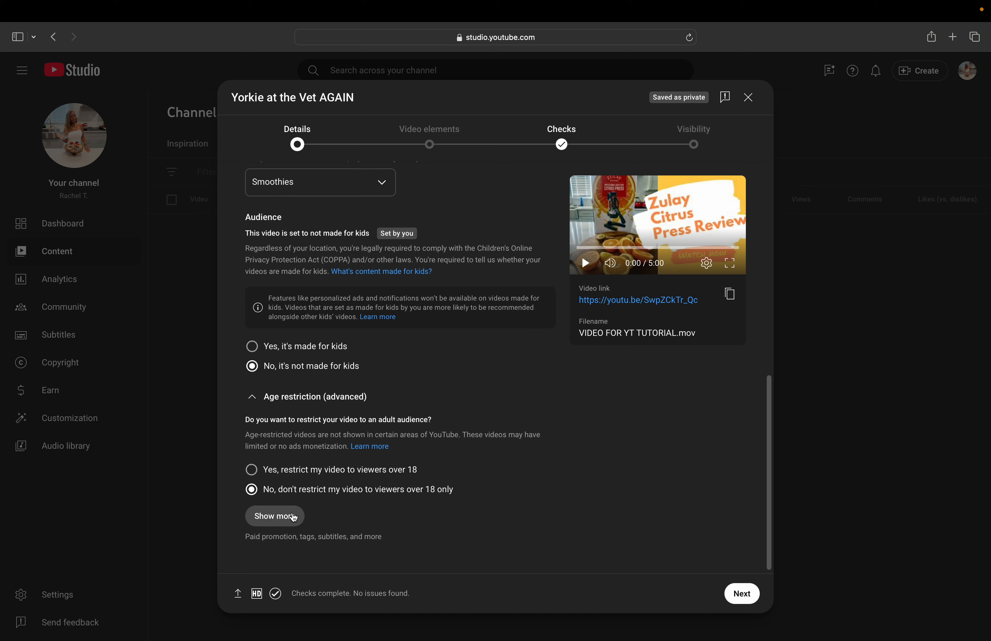
pyautogui.scroll(-1, 292, 518)
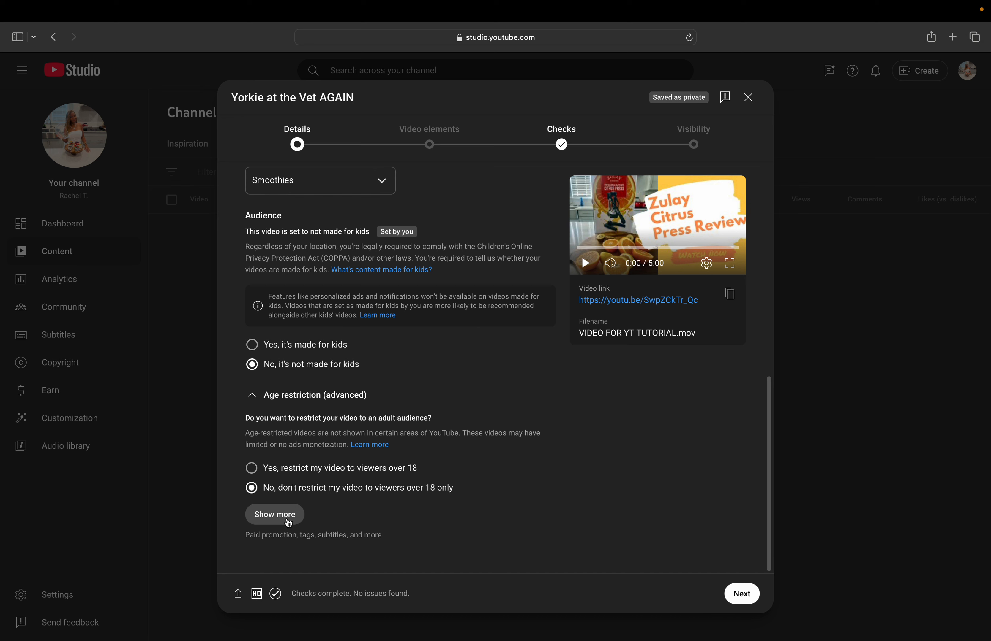
# Step: Reveal the additional video settings and answer No to the altered content question
pyautogui.click(288, 523)
pyautogui.scroll(-5, 288, 524)
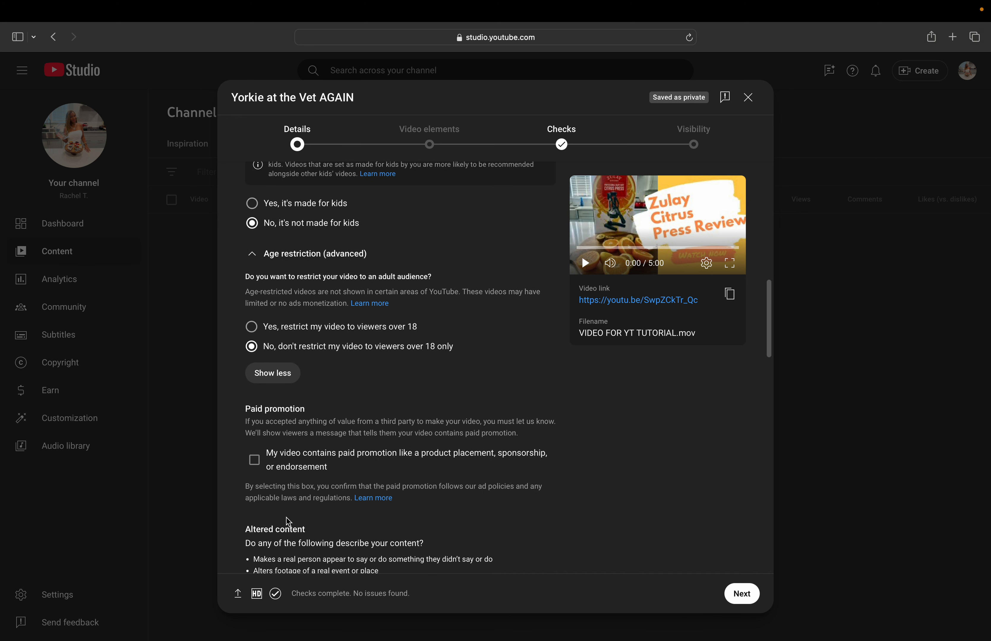
pyautogui.scroll(-2, 288, 523)
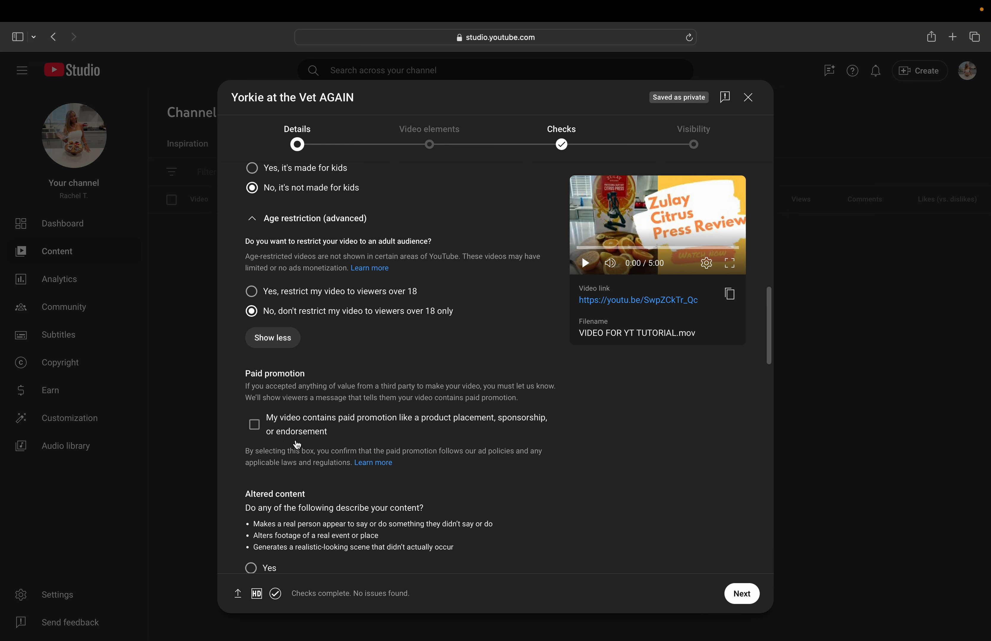
pyautogui.scroll(-3, 294, 444)
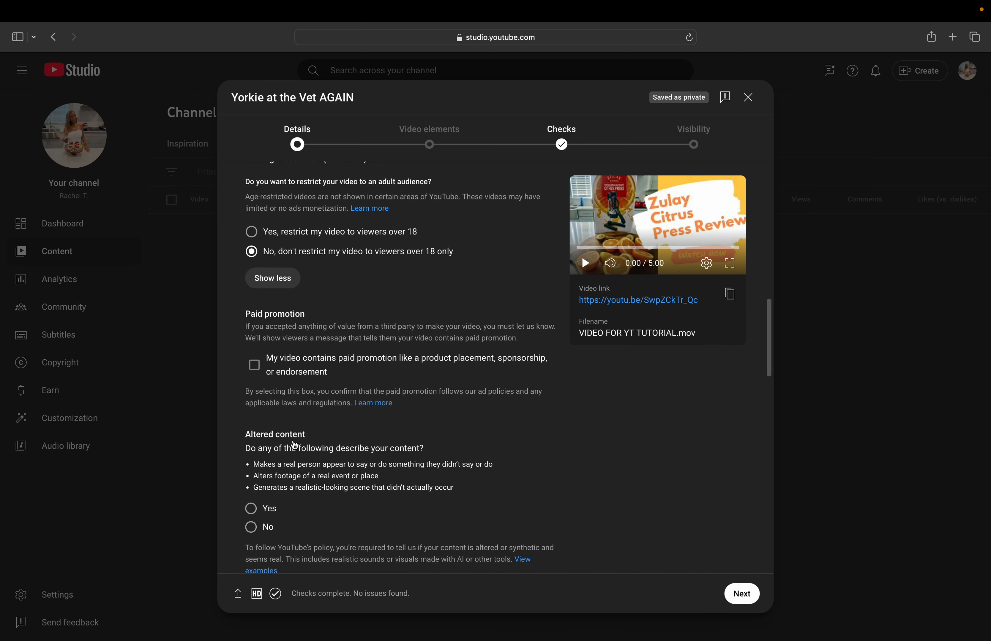
pyautogui.scroll(-1, 293, 440)
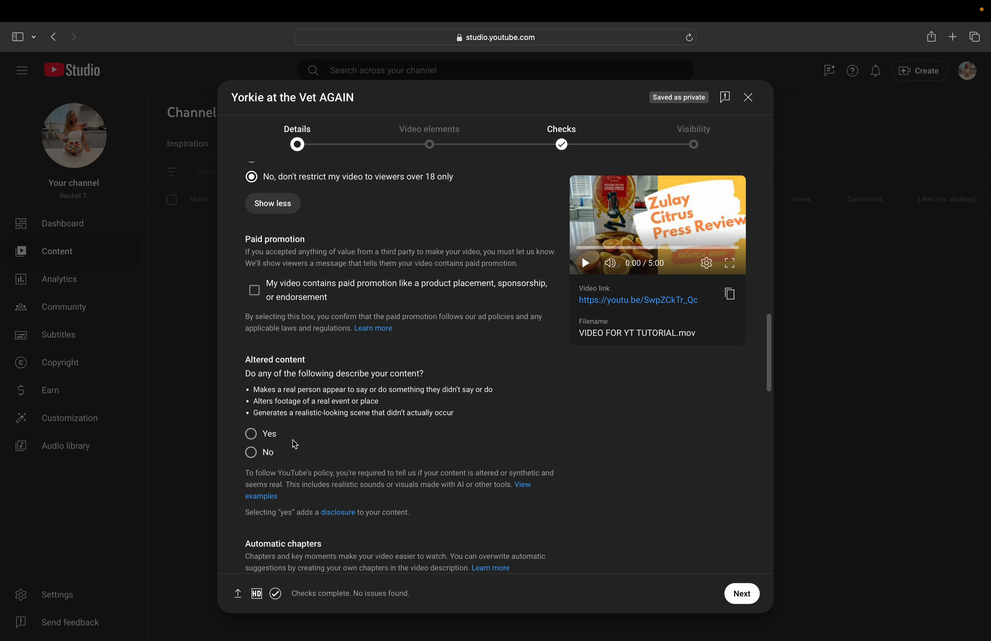
pyautogui.click(256, 457)
# Step: Add the tag "Yorkie" to the video
pyautogui.scroll(-5, 319, 453)
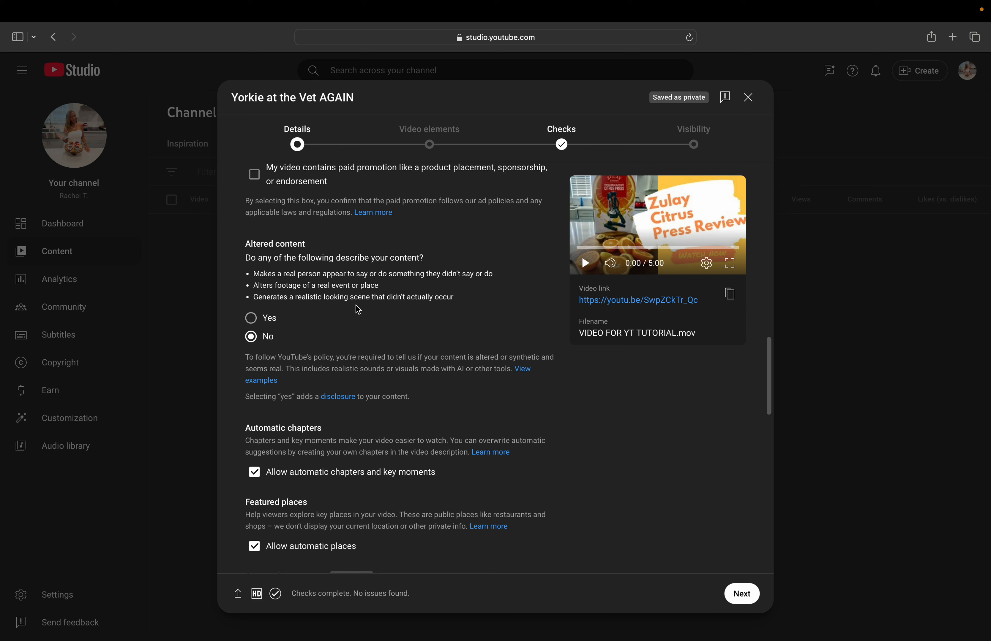
pyautogui.scroll(-3, 361, 364)
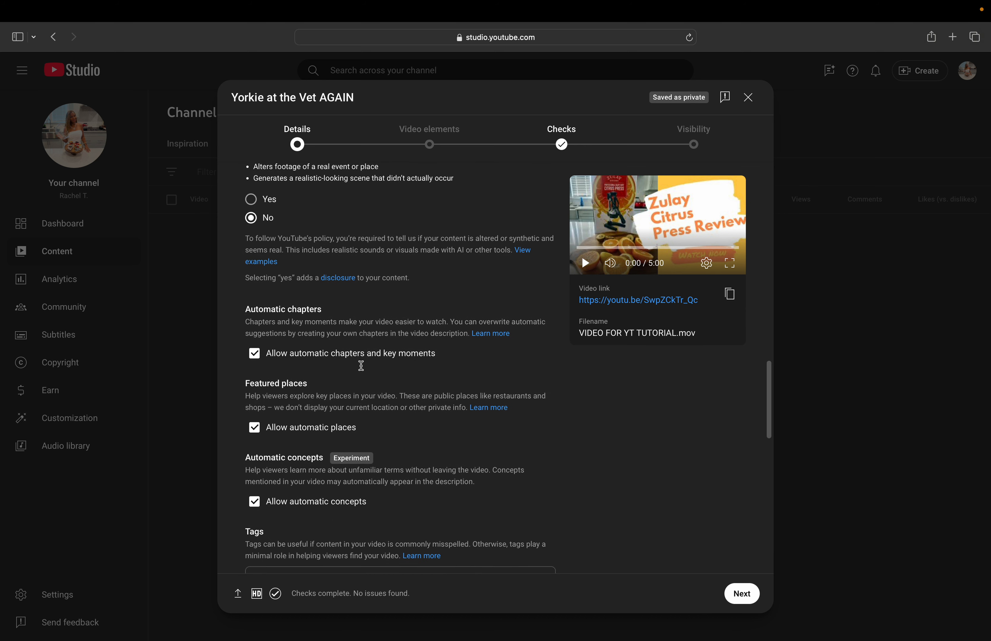
pyautogui.scroll(-1, 361, 365)
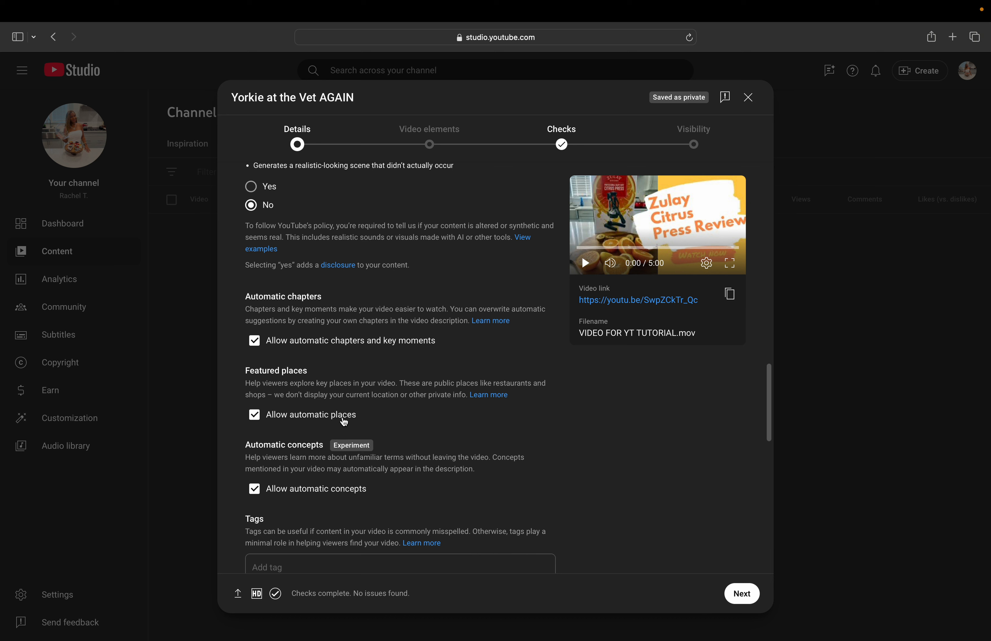
pyautogui.scroll(-2, 344, 422)
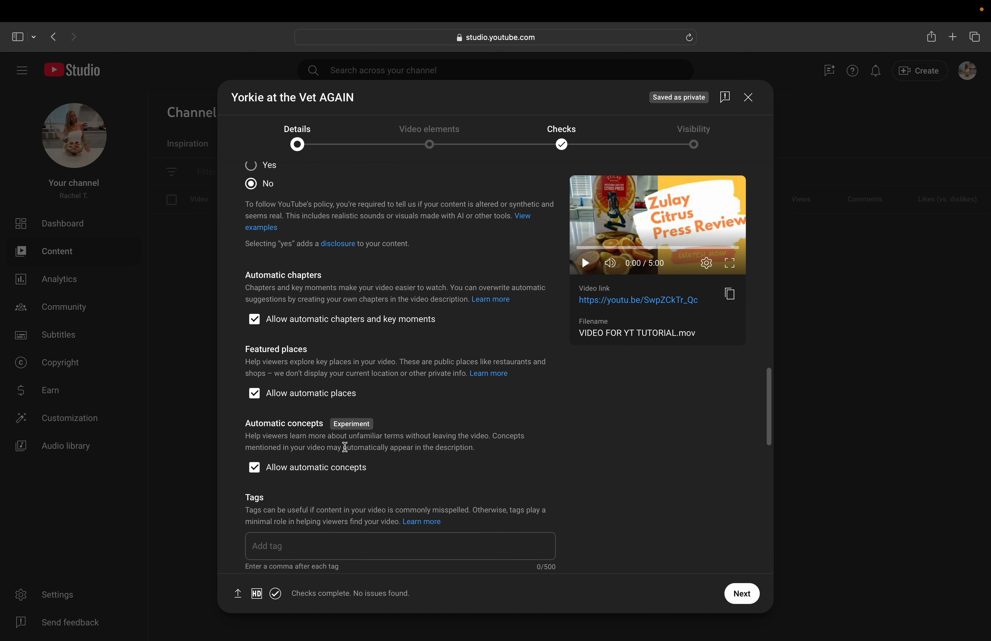
pyautogui.scroll(-4, 344, 448)
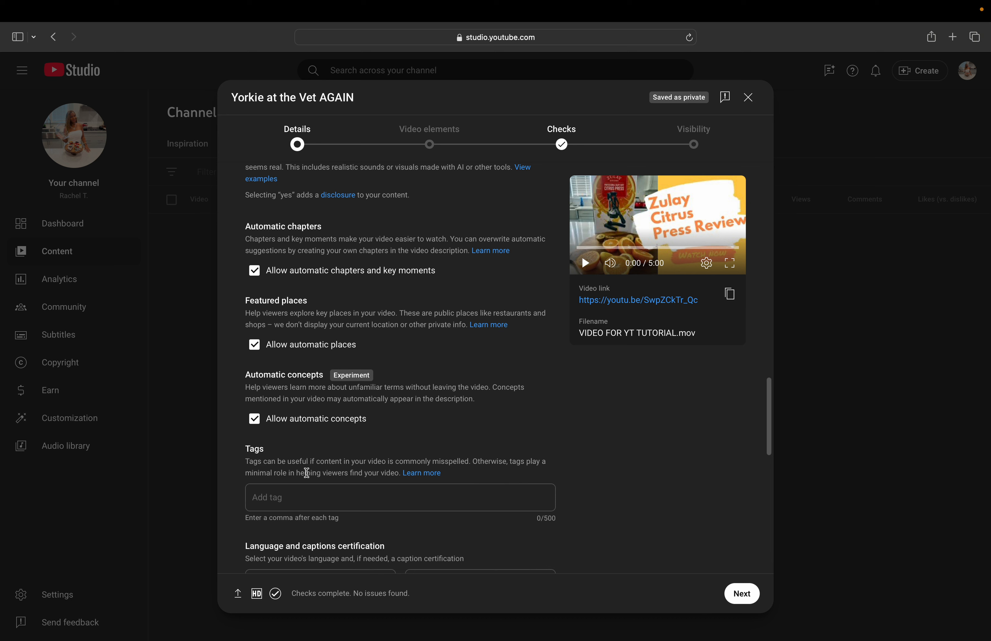
pyautogui.scroll(-2, 273, 498)
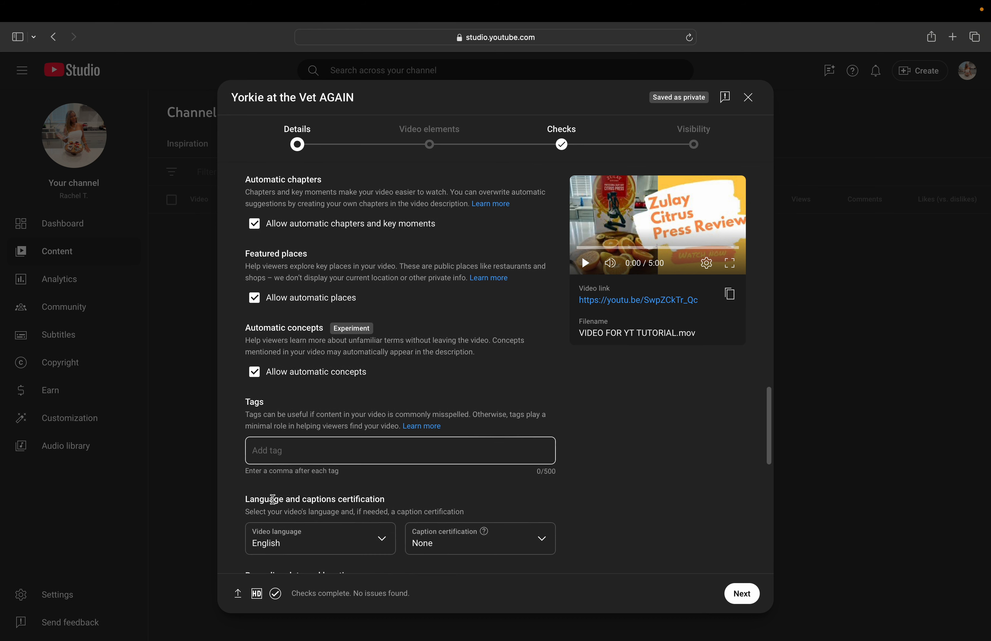
pyautogui.click(261, 452)
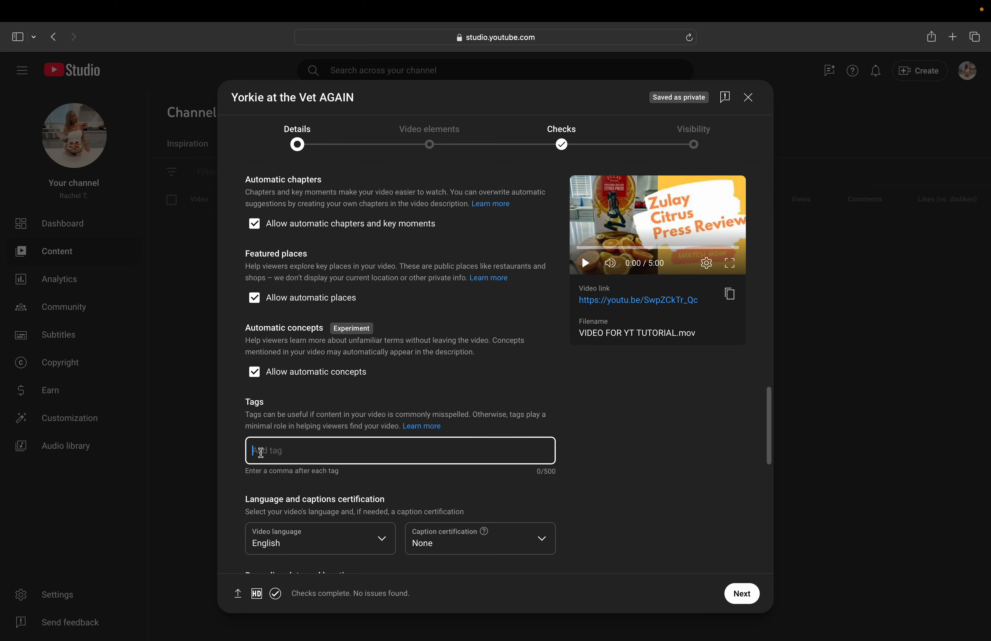
pyautogui.write('Yorkie')
pyautogui.press('Return')
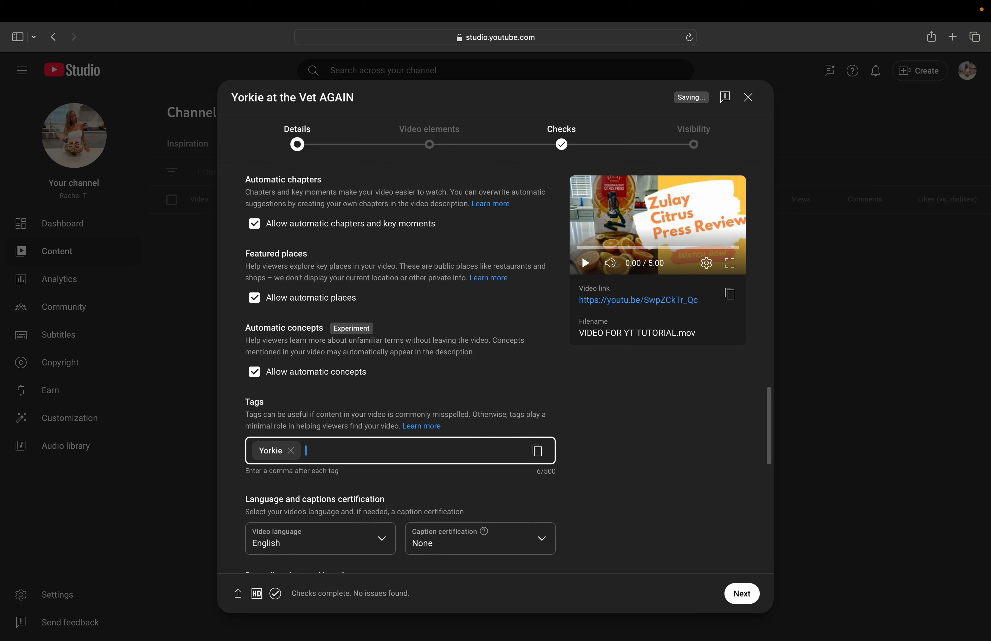
# Step: Clear and re-enter the "Yorkie" tag, and add a second tag, "fur baby"
pyautogui.press('BackSpace')
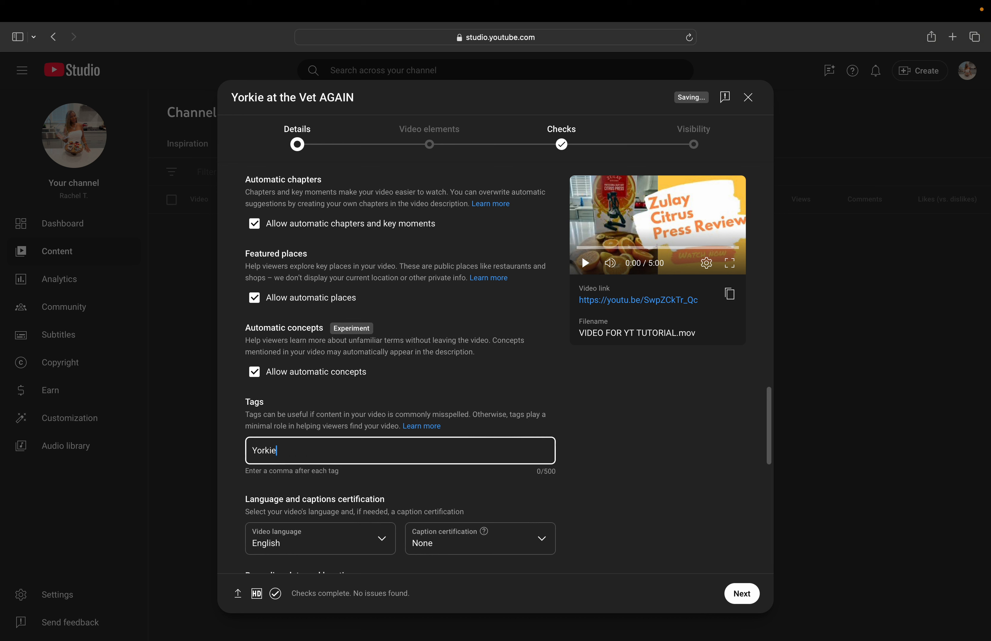
pyautogui.press('BackSpace')
pyautogui.press('BackSpace')
pyautogui.press('BackSpace')
pyautogui.press('BackSpace')
pyautogui.press('BackSpace')
pyautogui.press('BackSpace')
pyautogui.write('Yorkie')
pyautogui.press('Return')
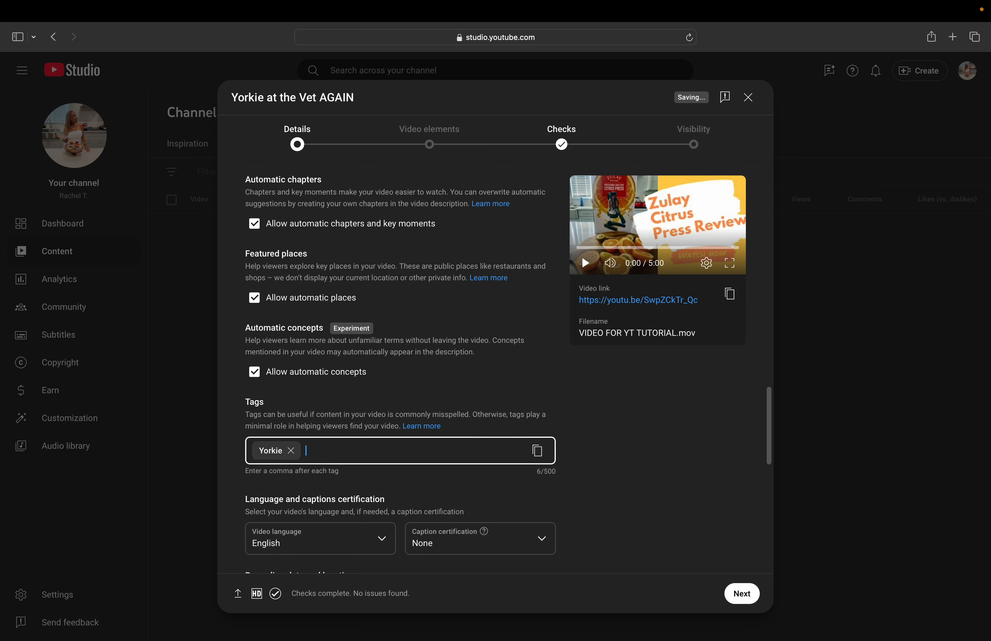
pyautogui.write('baby,')
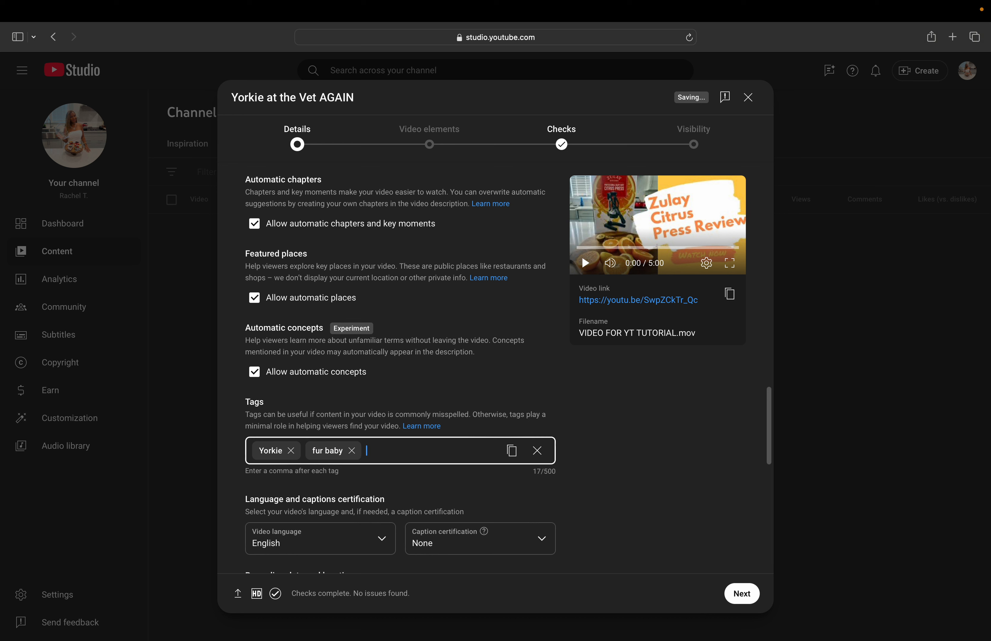
# Step: Add the tags "vet", "spoiled dog" and "vet expenses" to the video
pyautogui.write('vet')
pyautogui.write(',')
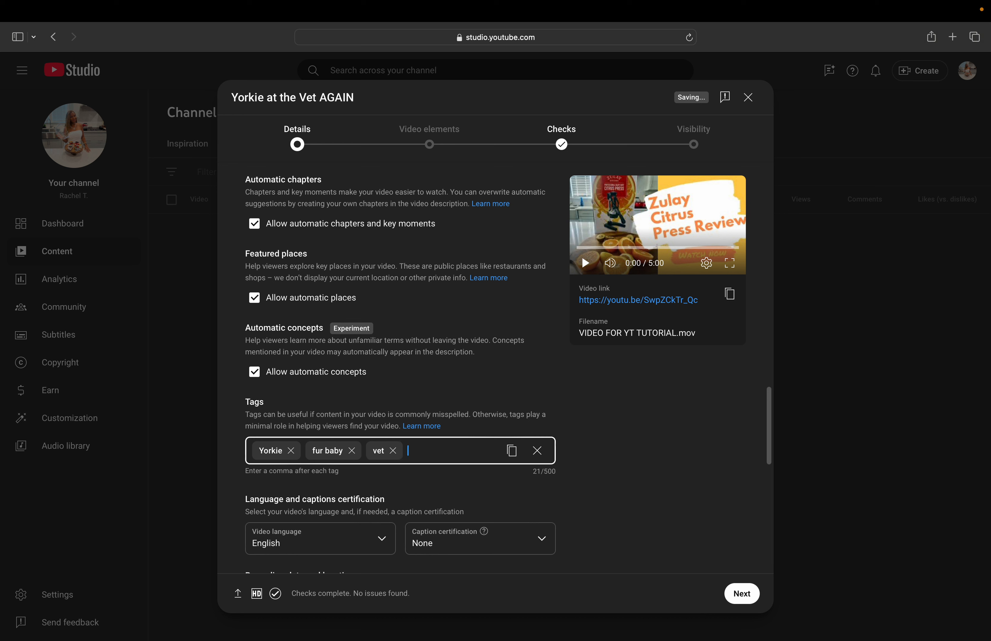
pyautogui.write('spoiled')
pyautogui.write(' dog')
pyautogui.write(',')
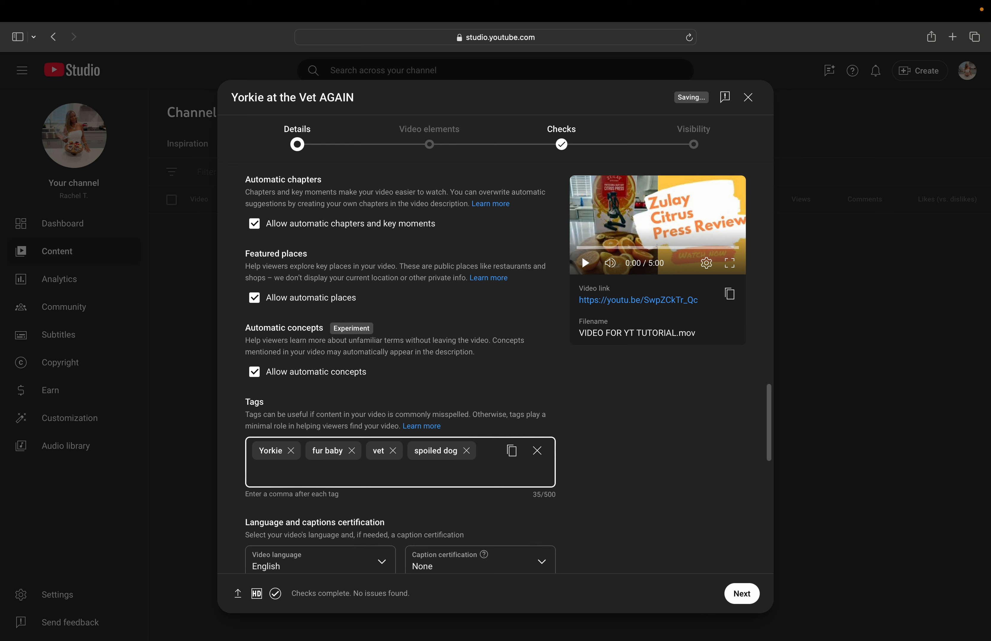
pyautogui.write('vet expe')
pyautogui.write('nses')
pyautogui.write(',')
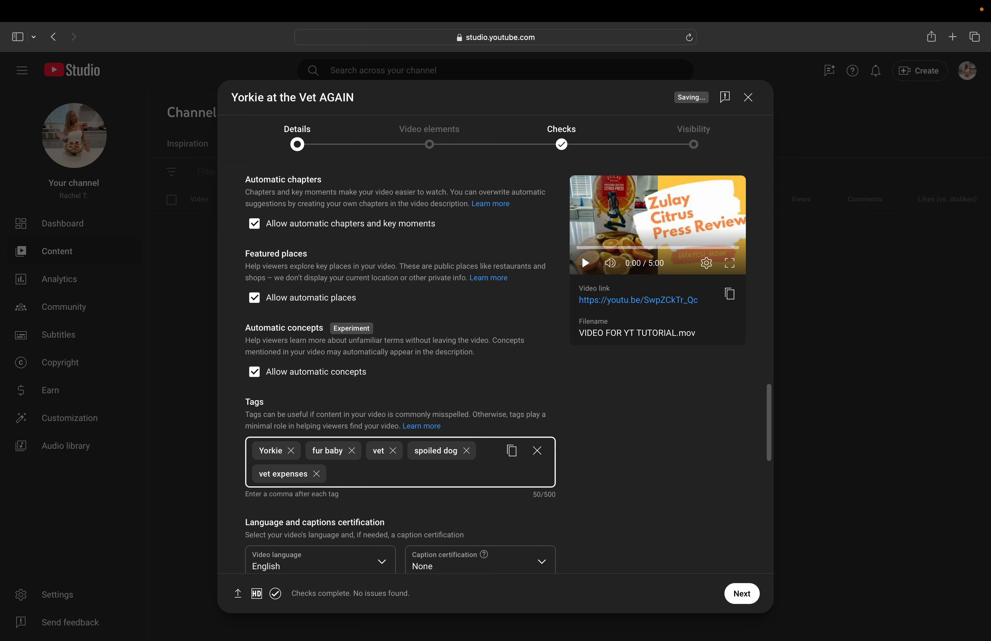
# Step: Add two more tags to the video, "Yorkshire Terrier" and "doctor visits"
pyautogui.write('Yorks')
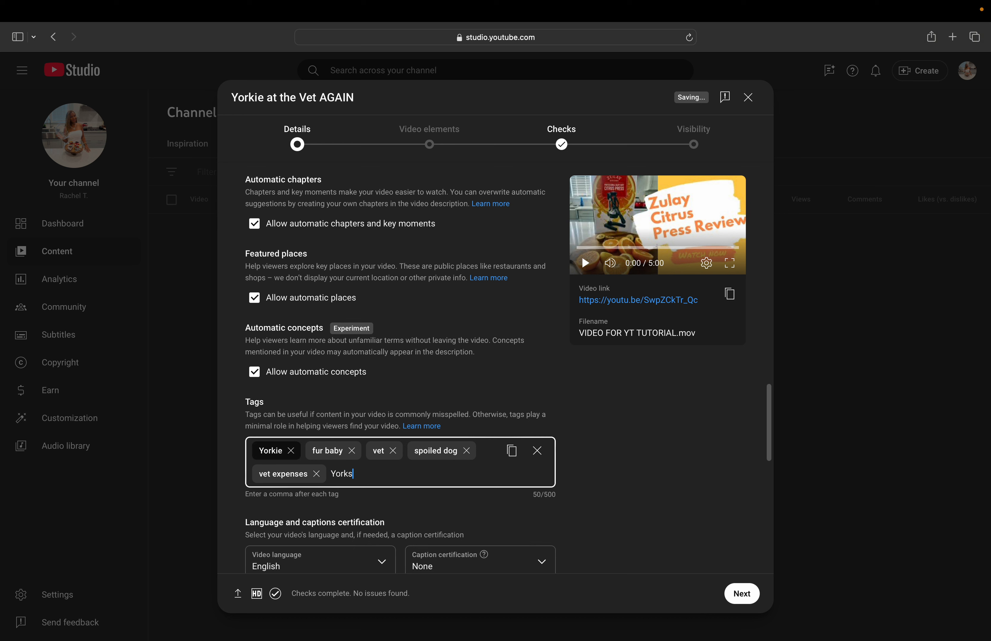
pyautogui.write('hire Terrier,')
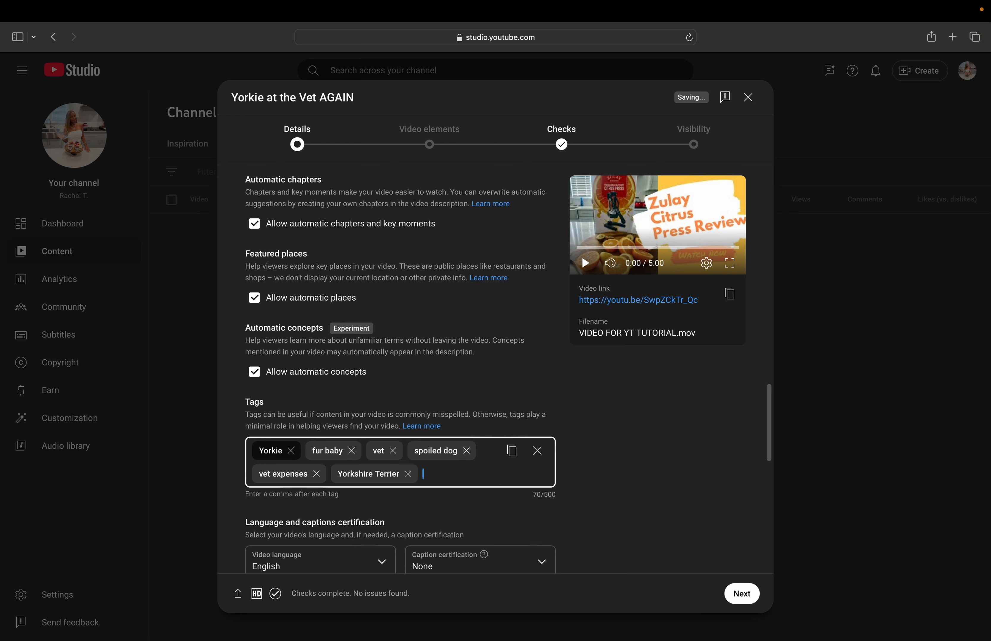
pyautogui.write('coc')
pyautogui.press('BackSpace')
pyautogui.press('BackSpace')
pyautogui.press('BackSpace')
pyautogui.write('doctor visits,')
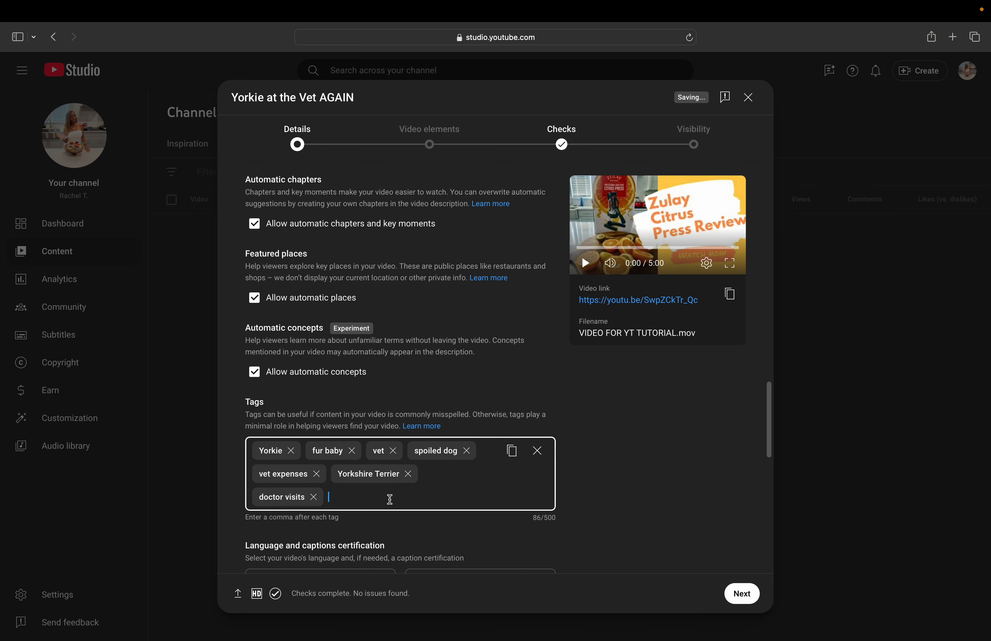
# Step: Copy all of the video's tags to the clipboard
pyautogui.scroll(-3, 387, 497)
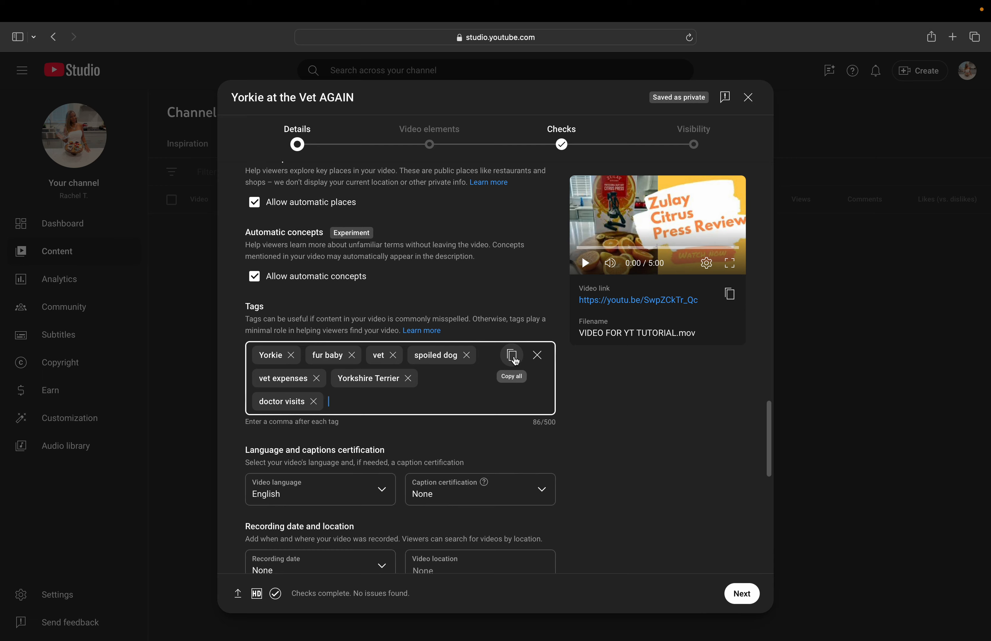
pyautogui.scroll(10, 515, 361)
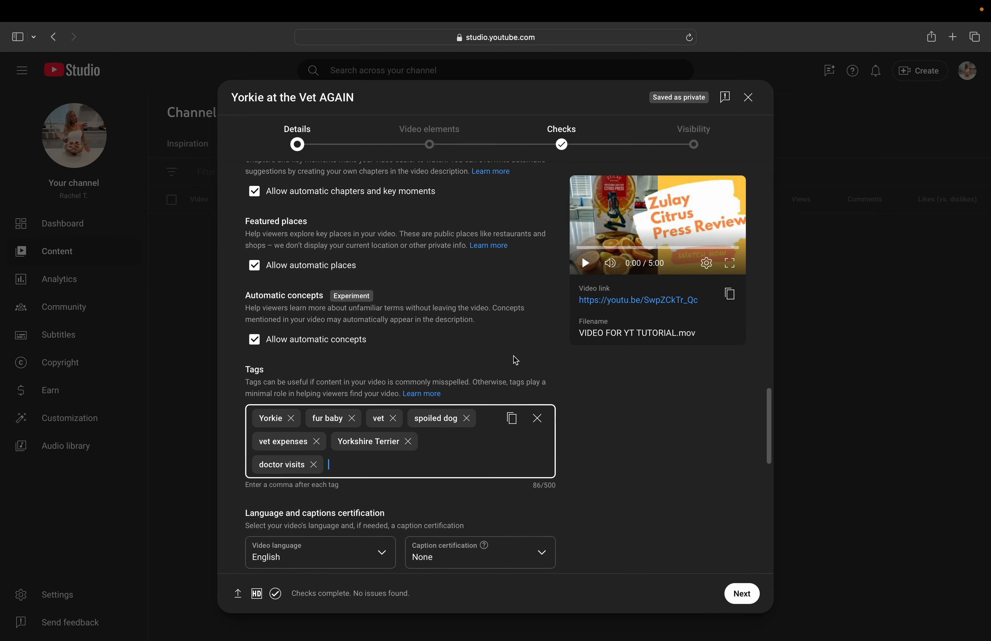
pyautogui.scroll(10, 515, 361)
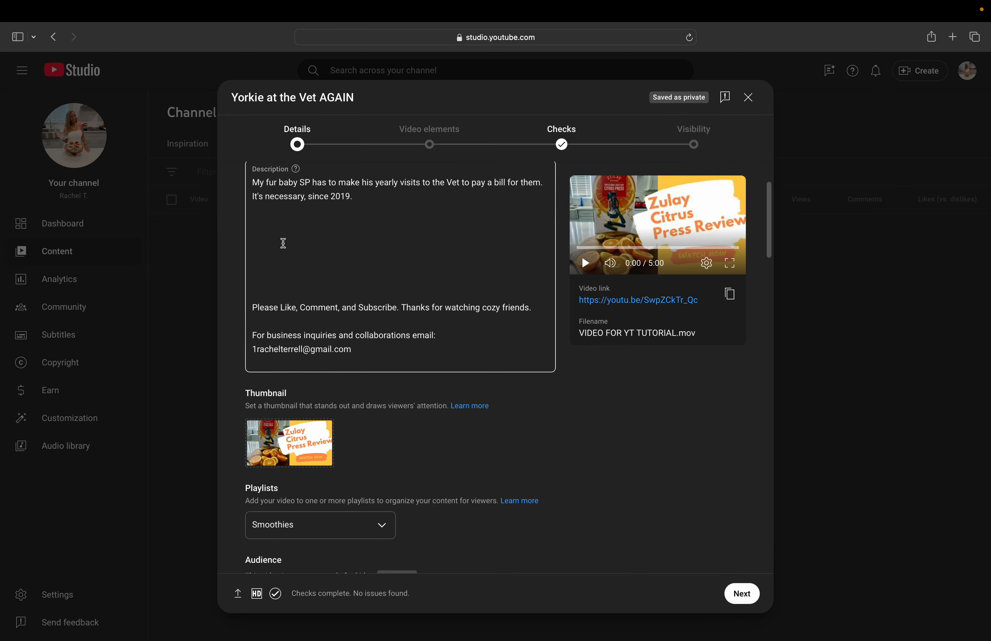
pyautogui.scroll(-10, 284, 244)
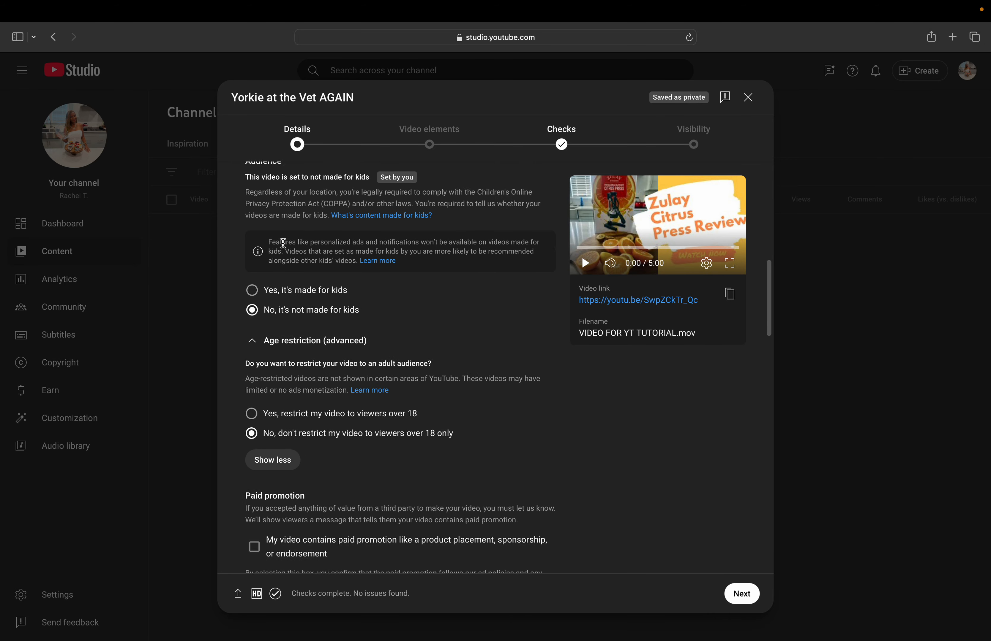
pyautogui.scroll(-2, 283, 243)
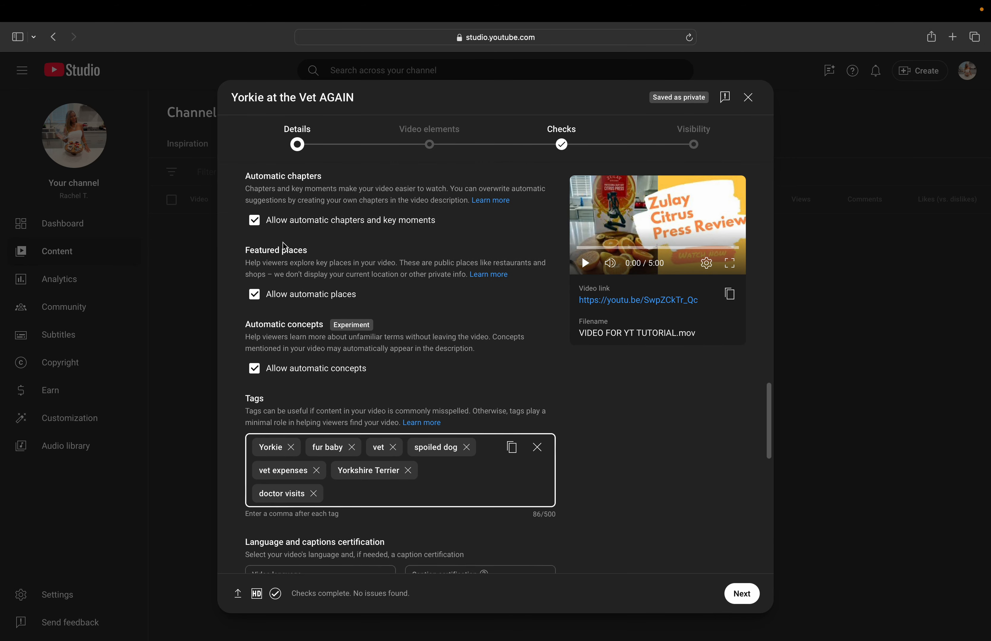
pyautogui.click(514, 453)
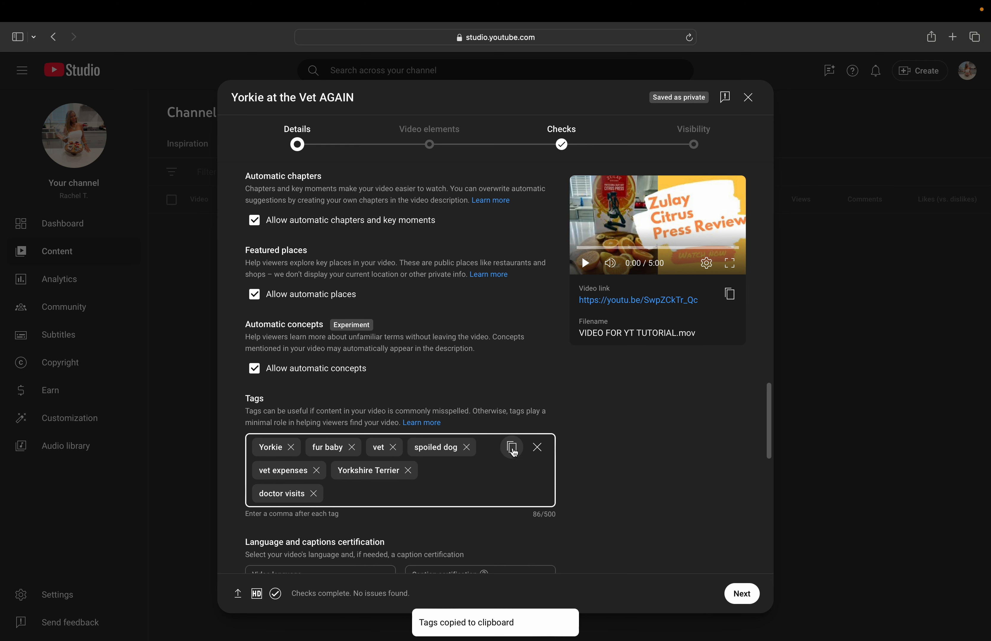
# Step: Paste the copied tags into the description, on the blank line below the opening text about the vet visits
pyautogui.scroll(10, 513, 449)
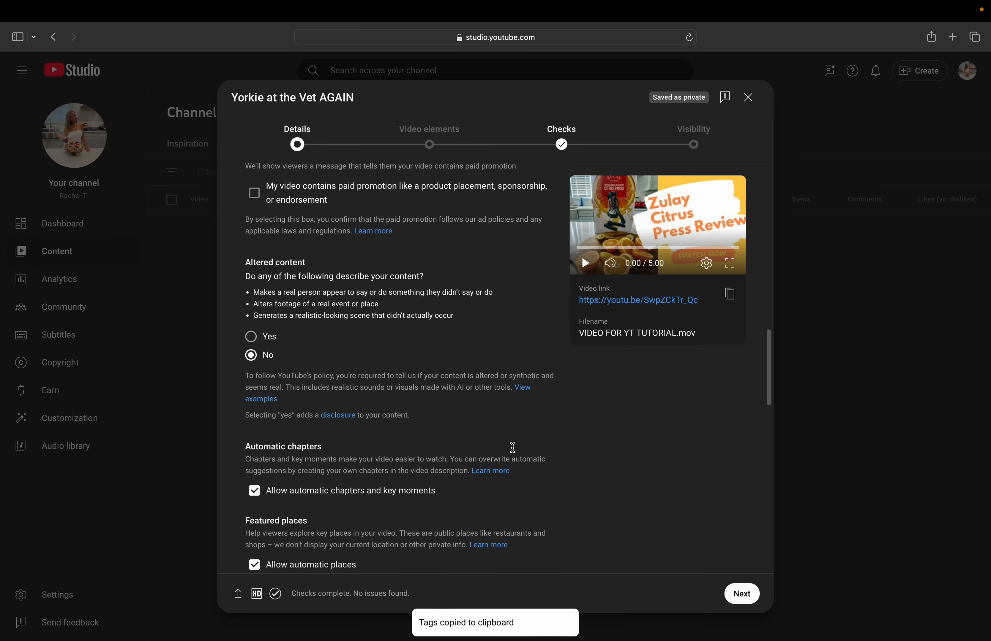
pyautogui.scroll(18, 513, 448)
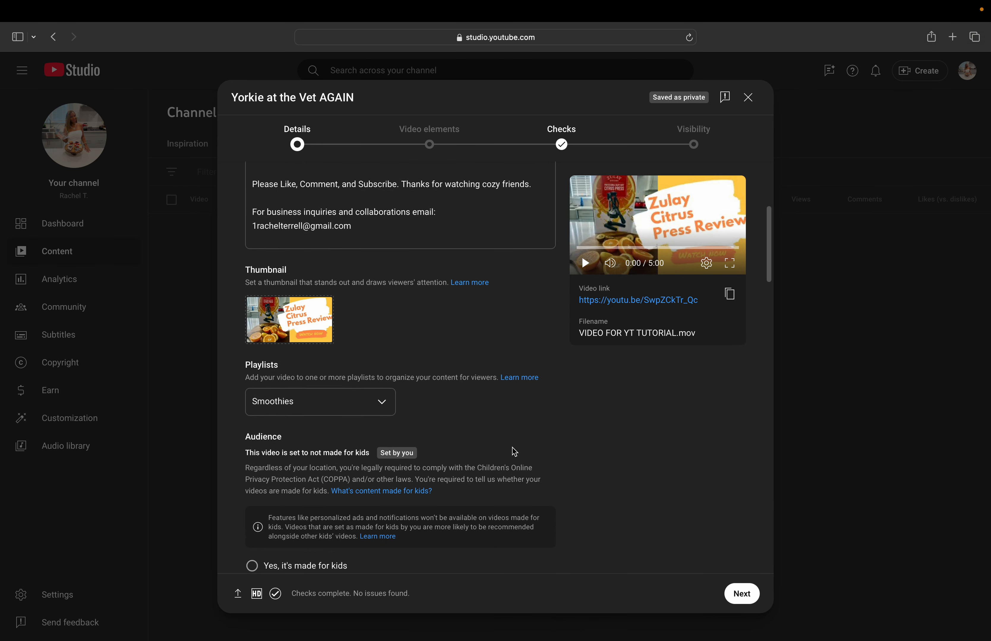
pyautogui.scroll(1, 514, 452)
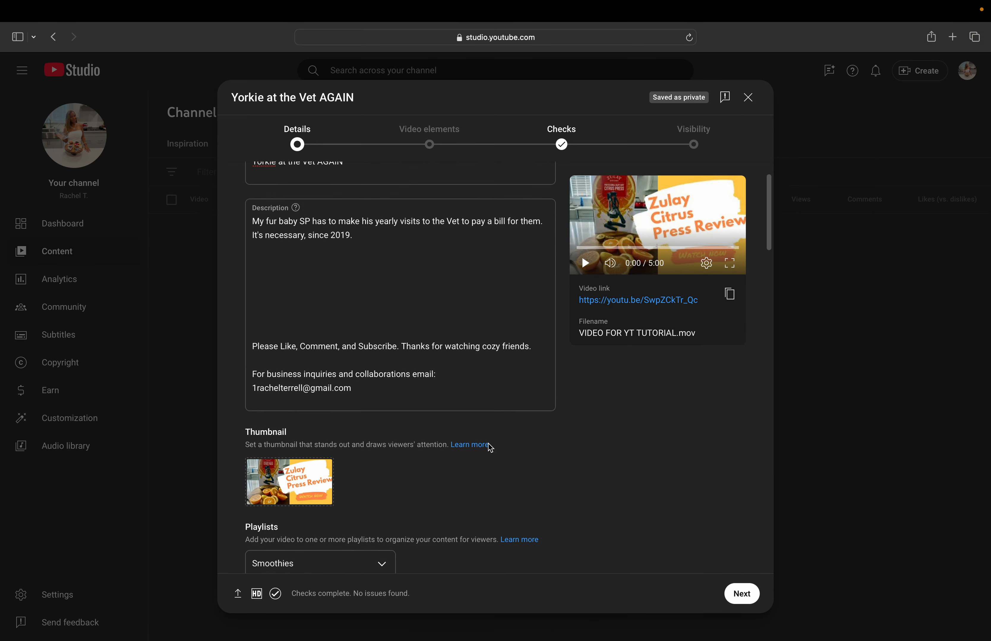
pyautogui.click(262, 264)
pyautogui.moveTo(158, 2)
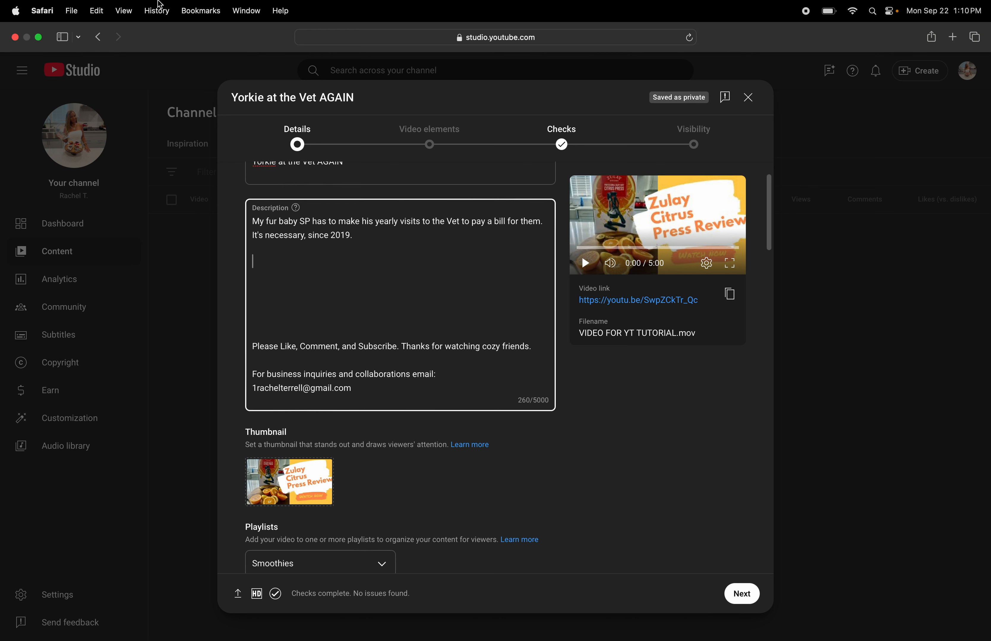
pyautogui.click(99, 17)
pyautogui.click(105, 90)
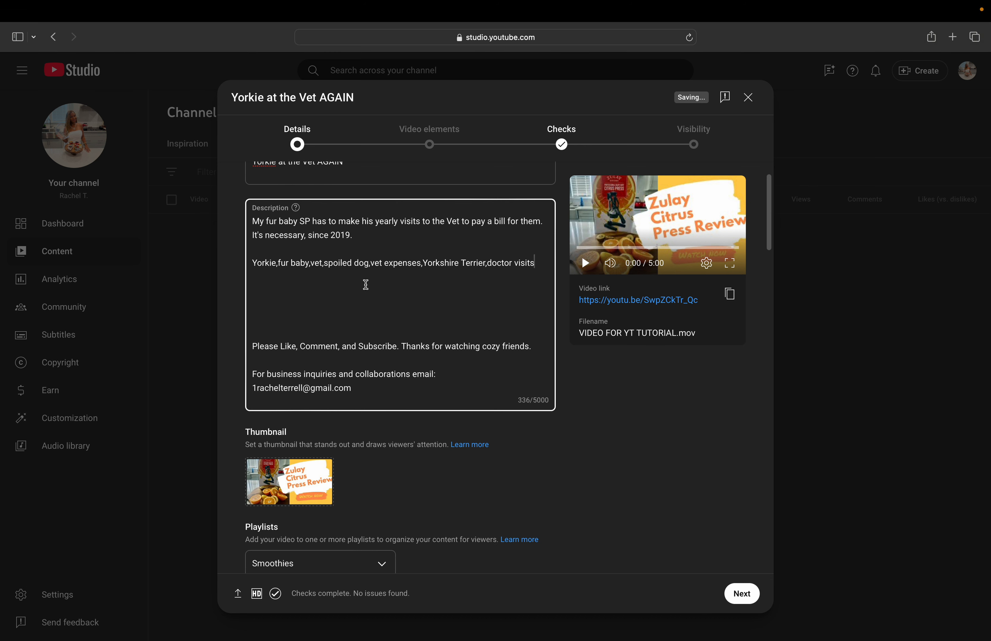
# Step: Open the caption certification choices below the tags and select None
pyautogui.scroll(-15, 416, 329)
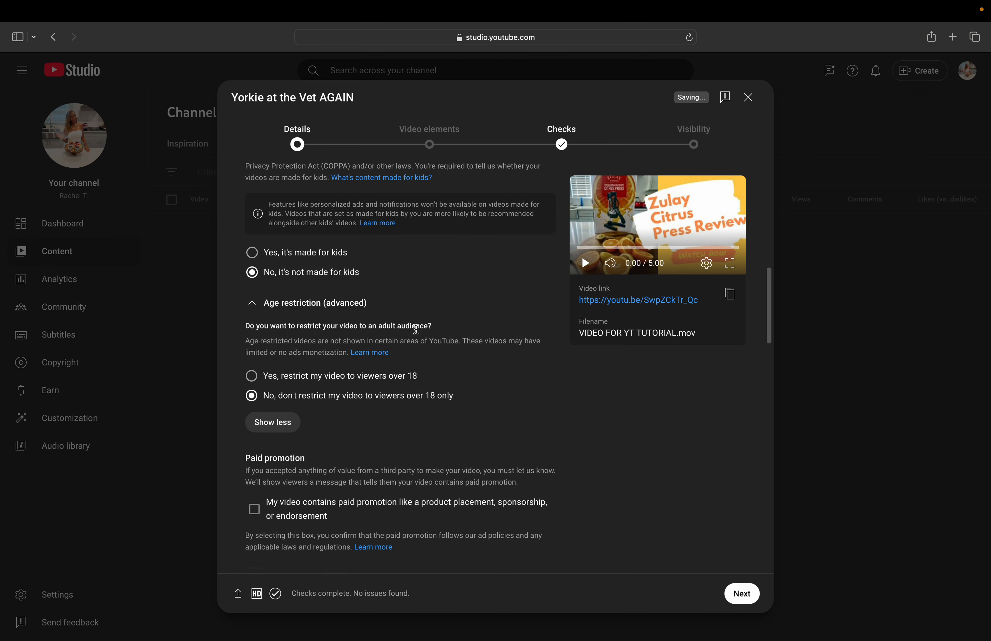
pyautogui.scroll(-12, 416, 329)
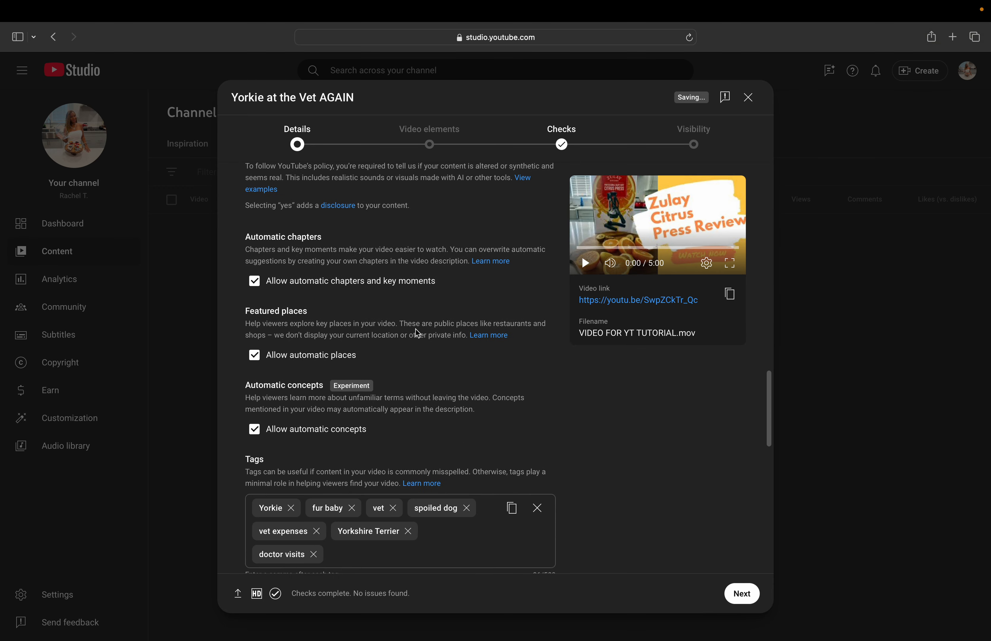
pyautogui.scroll(-2, 418, 333)
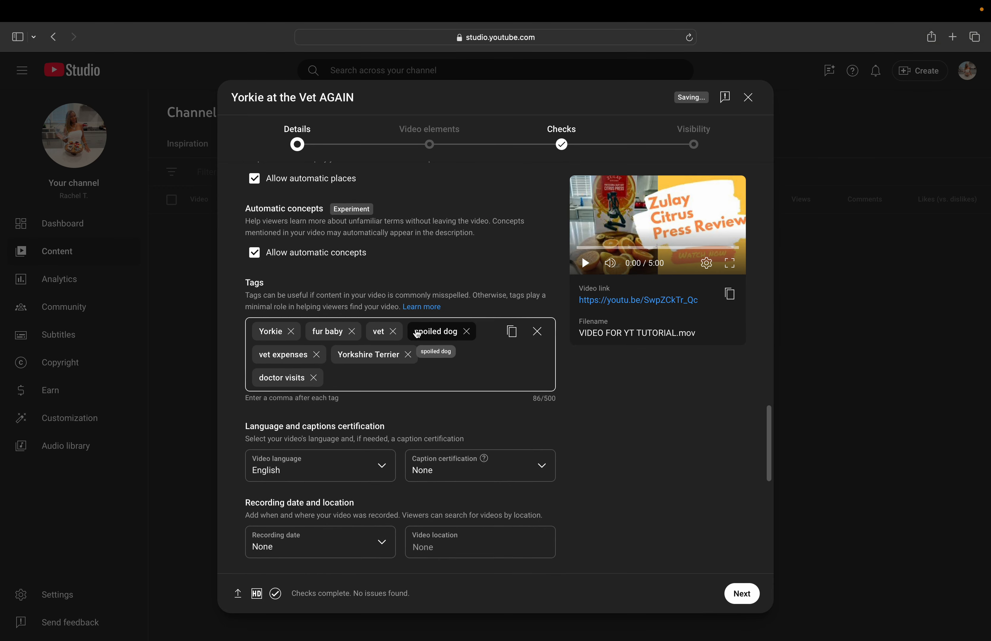
pyautogui.scroll(-3, 454, 365)
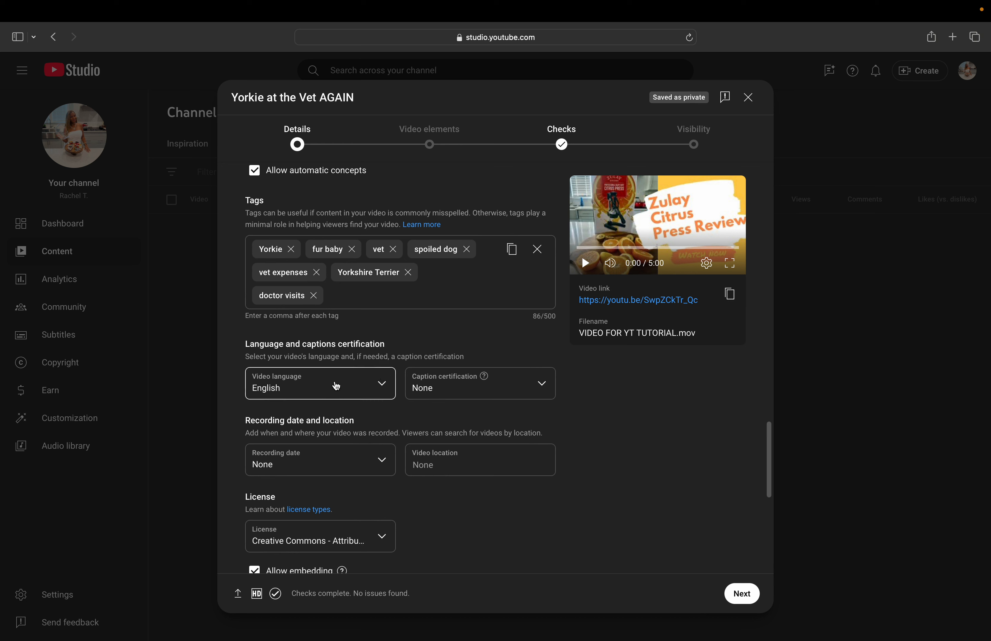
pyautogui.click(477, 396)
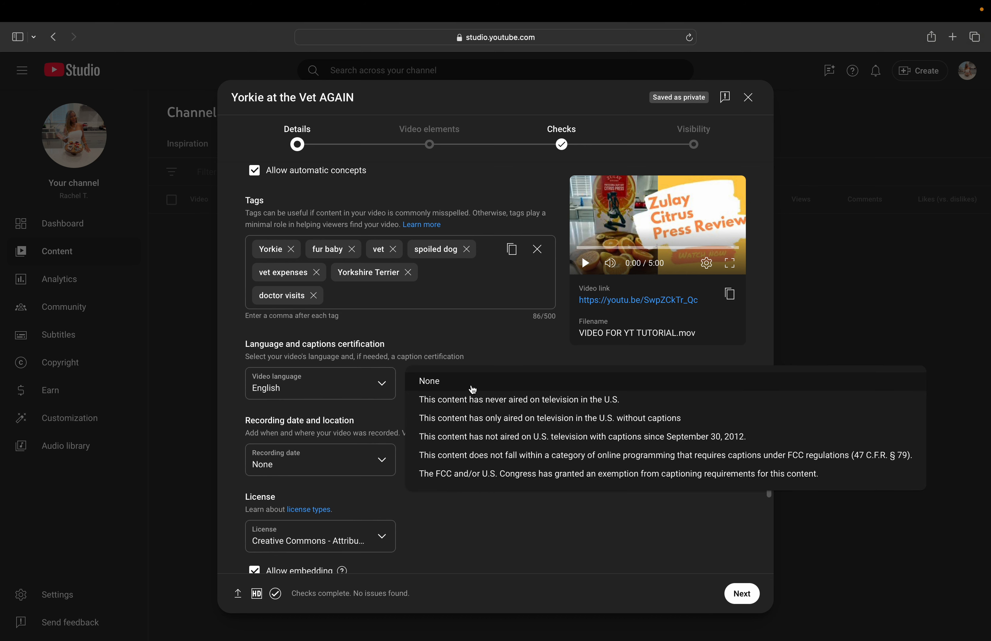
pyautogui.click(473, 381)
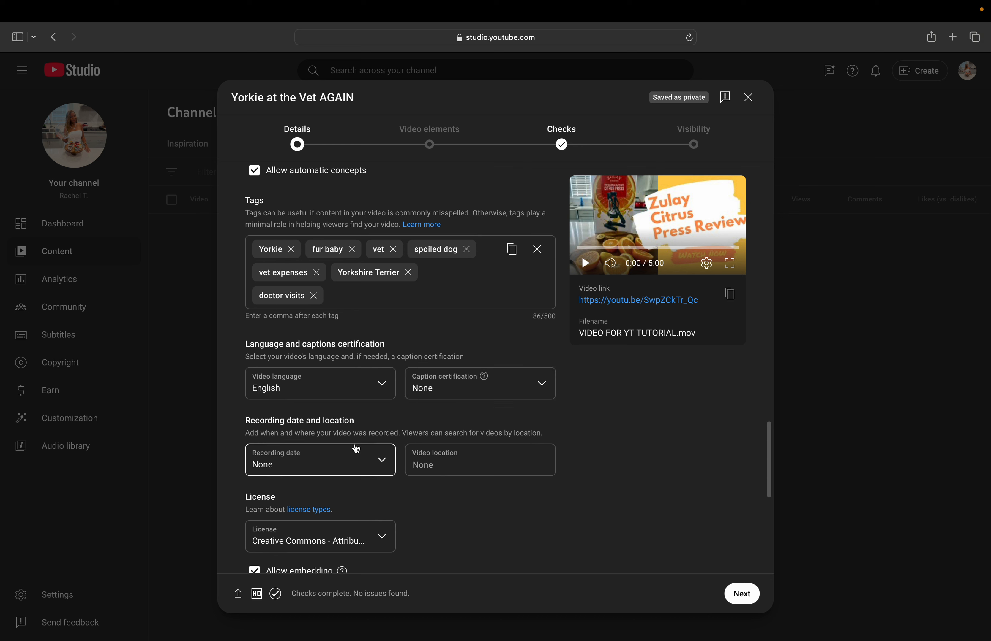
# Step: Set the recording date to Sep 22, 2025 and search for "USA" to set the video location to the United States
pyautogui.click(381, 465)
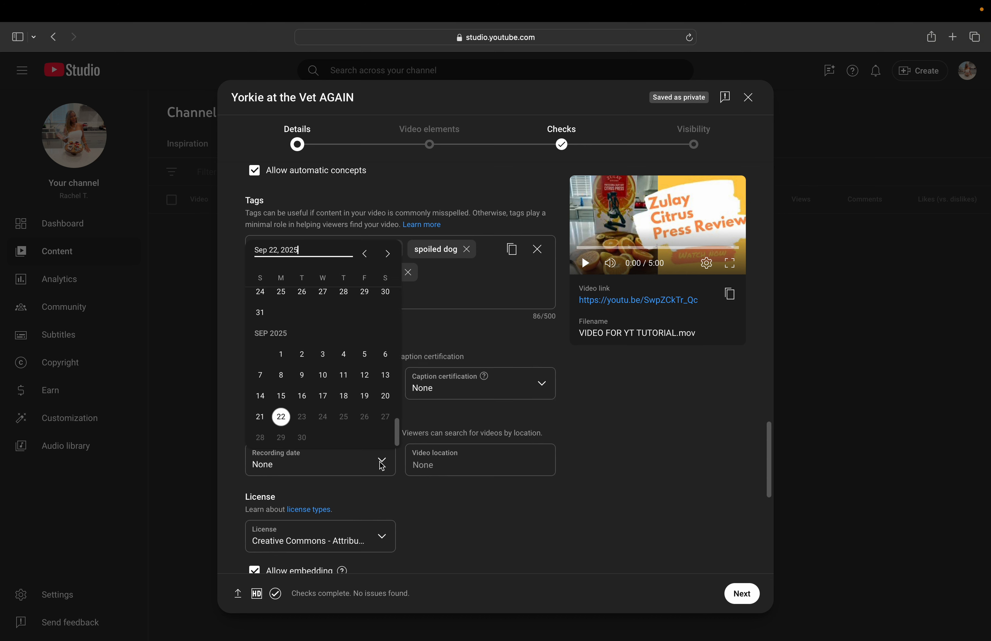
pyautogui.click(283, 418)
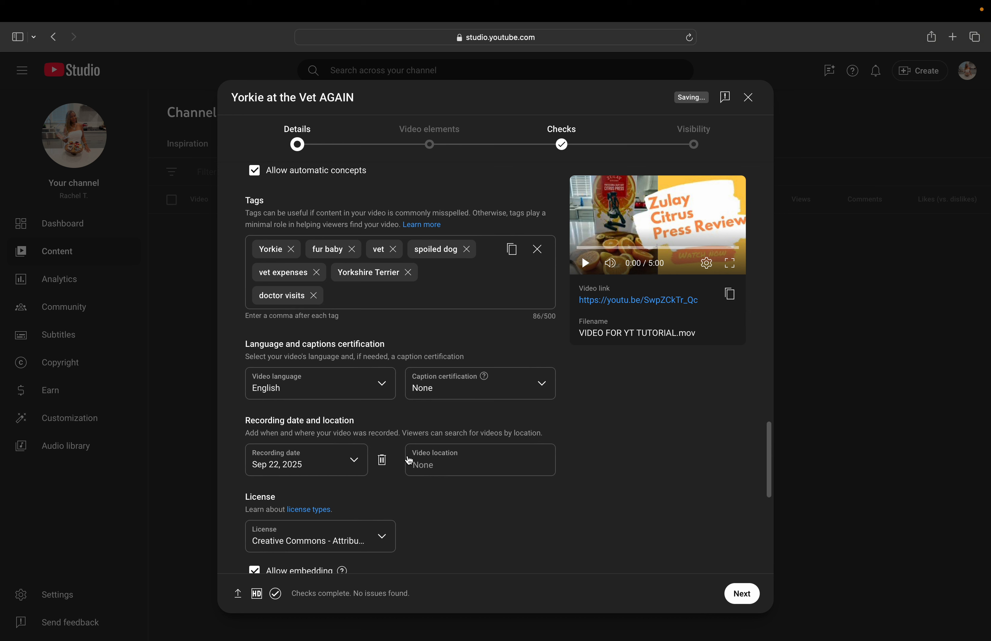
pyautogui.click(418, 465)
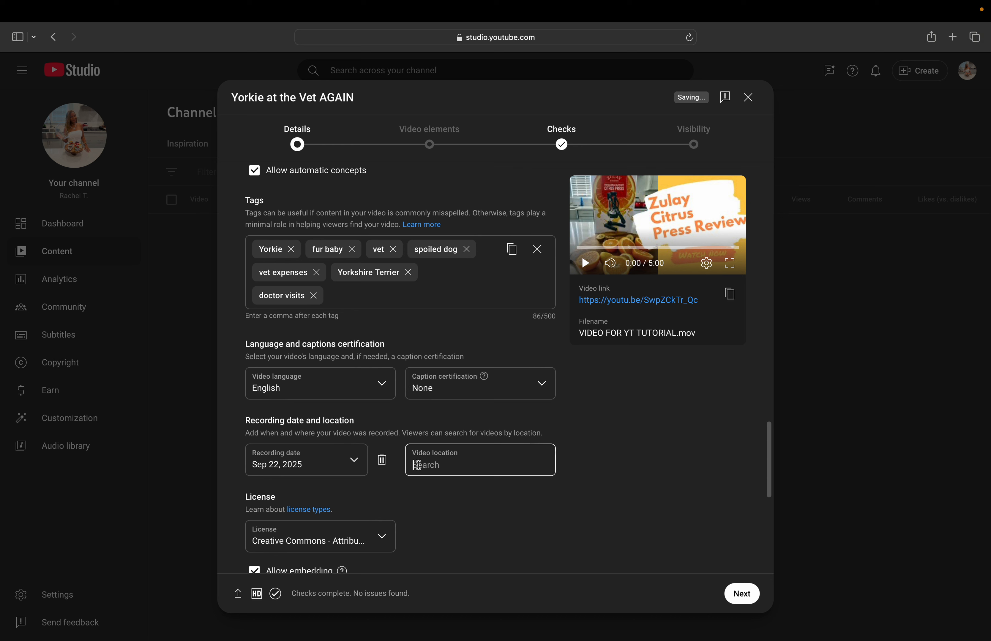
pyautogui.press('capslock')
pyautogui.write('USA')
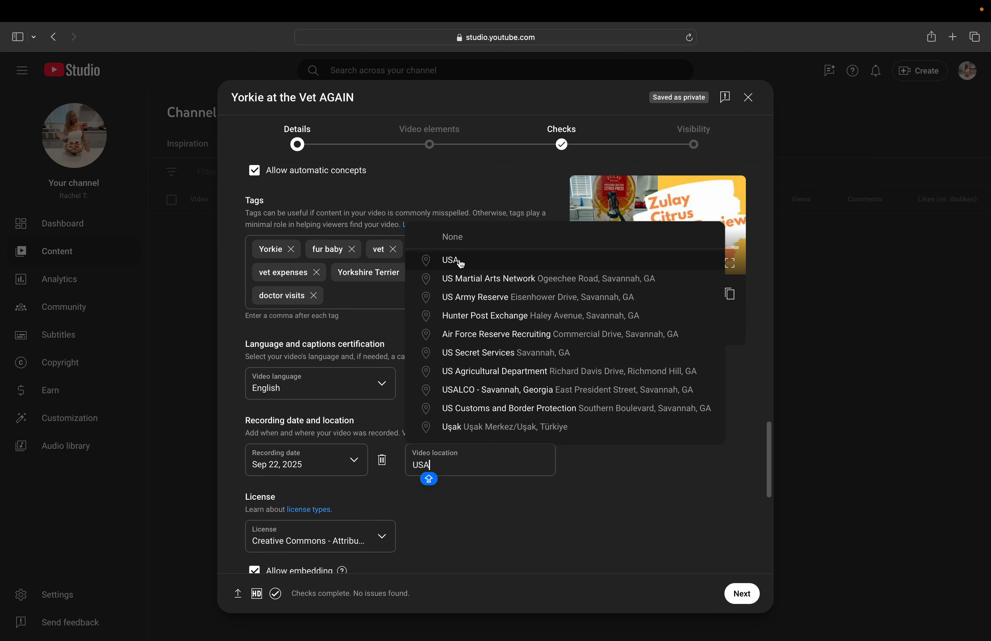
pyautogui.click(460, 261)
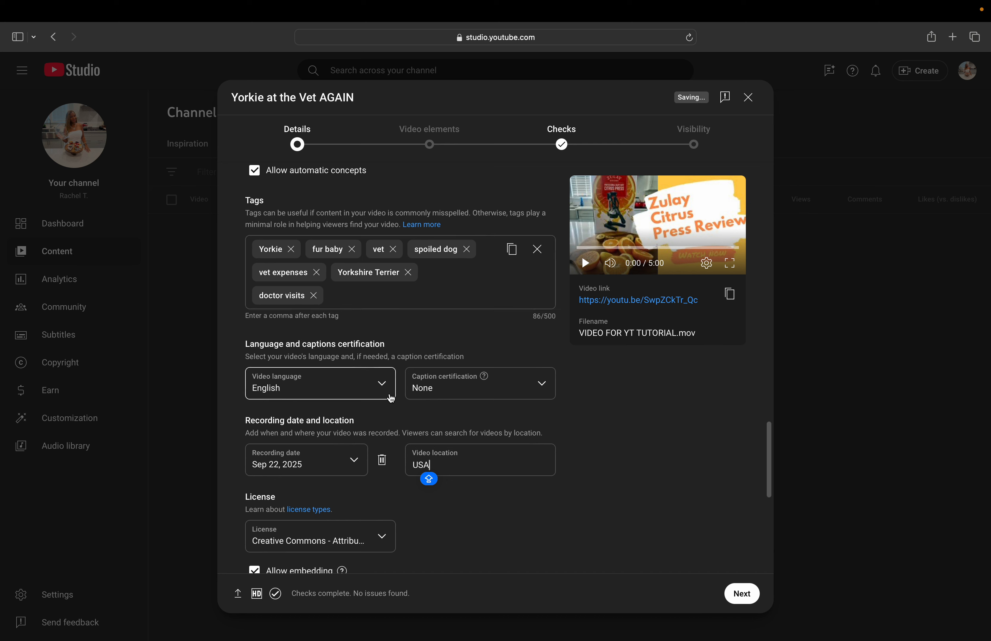
# Step: Change the video's license to Standard YouTube License
pyautogui.scroll(-3, 351, 512)
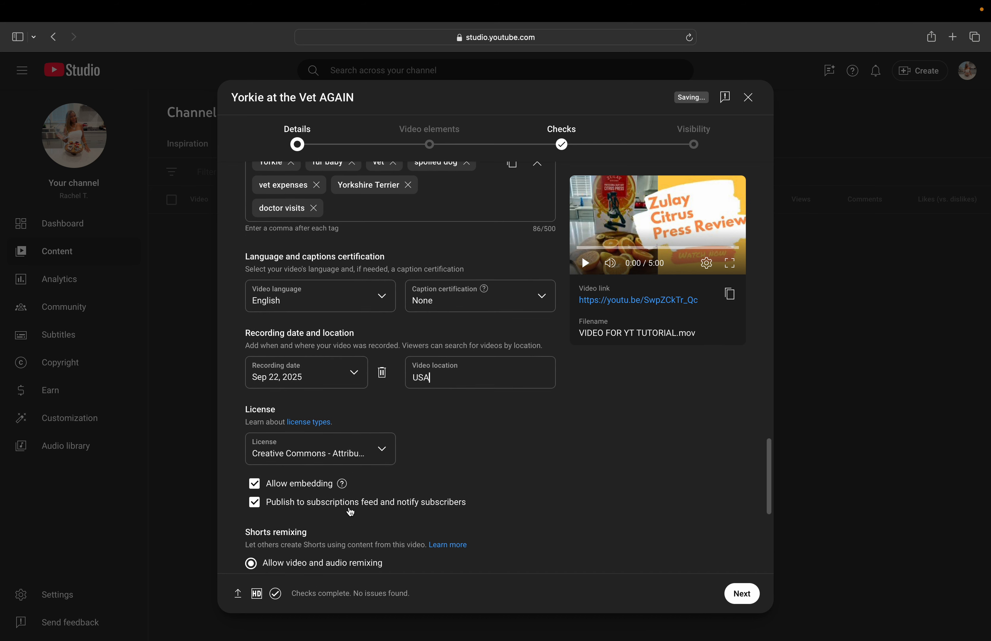
pyautogui.scroll(-1, 352, 512)
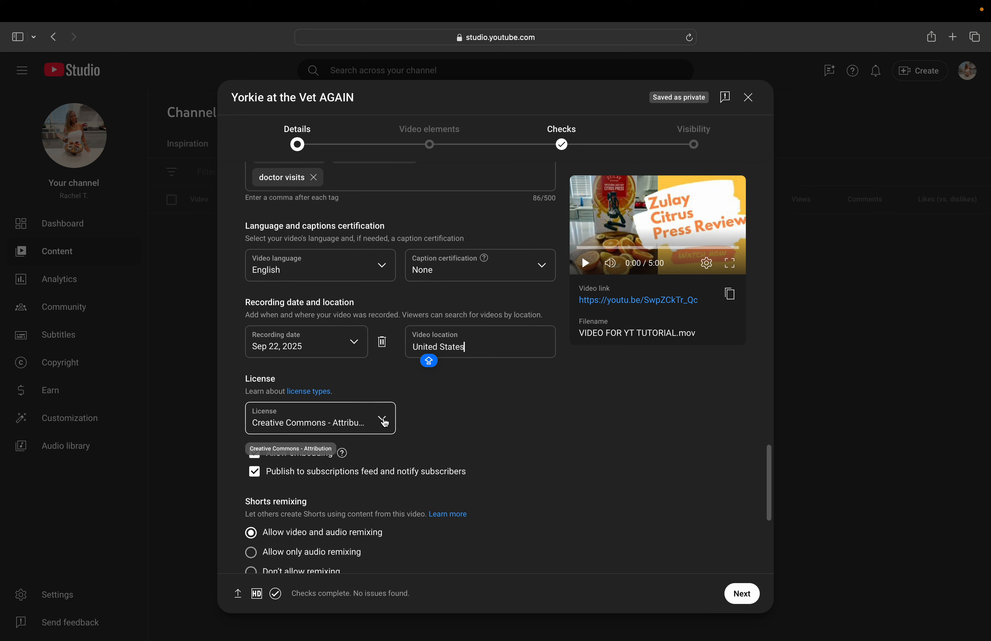
pyautogui.click(384, 422)
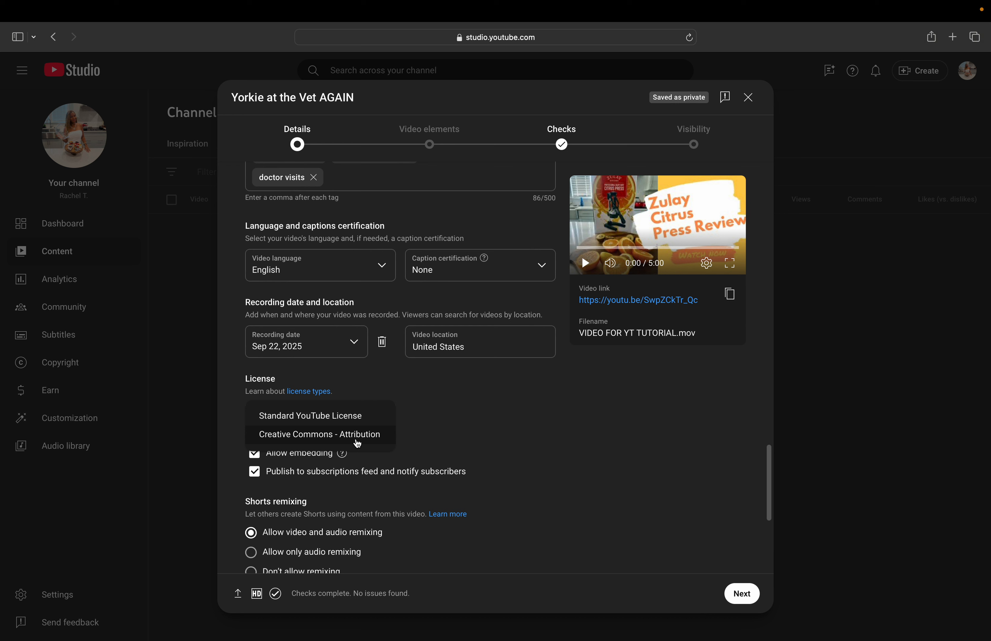
pyautogui.click(356, 423)
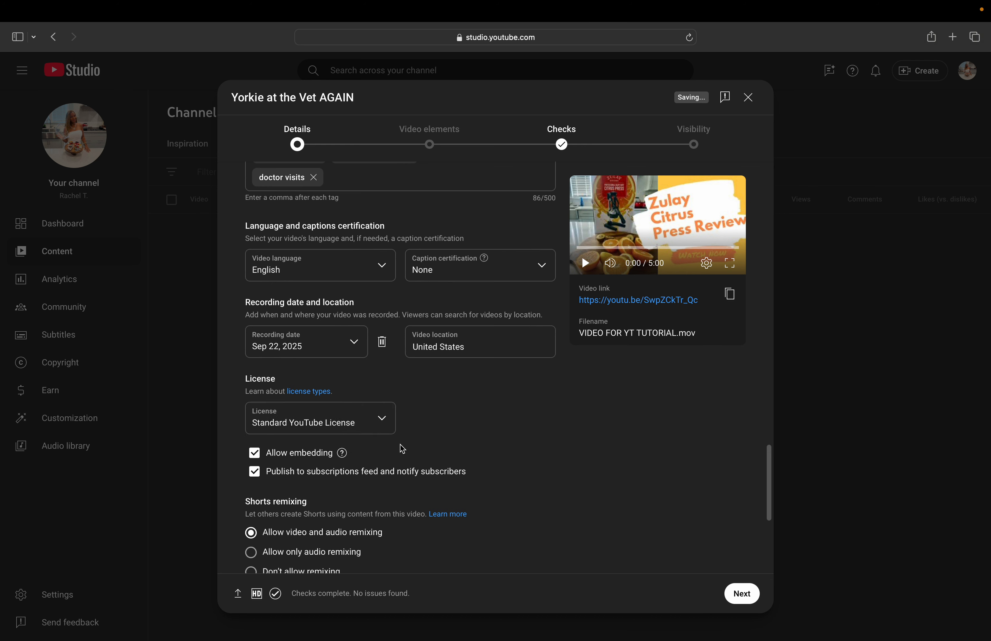
# Step: Set the video's category to Pets & Animals, keeping the embedding and Shorts remixing options as they are
pyautogui.scroll(-3, 402, 449)
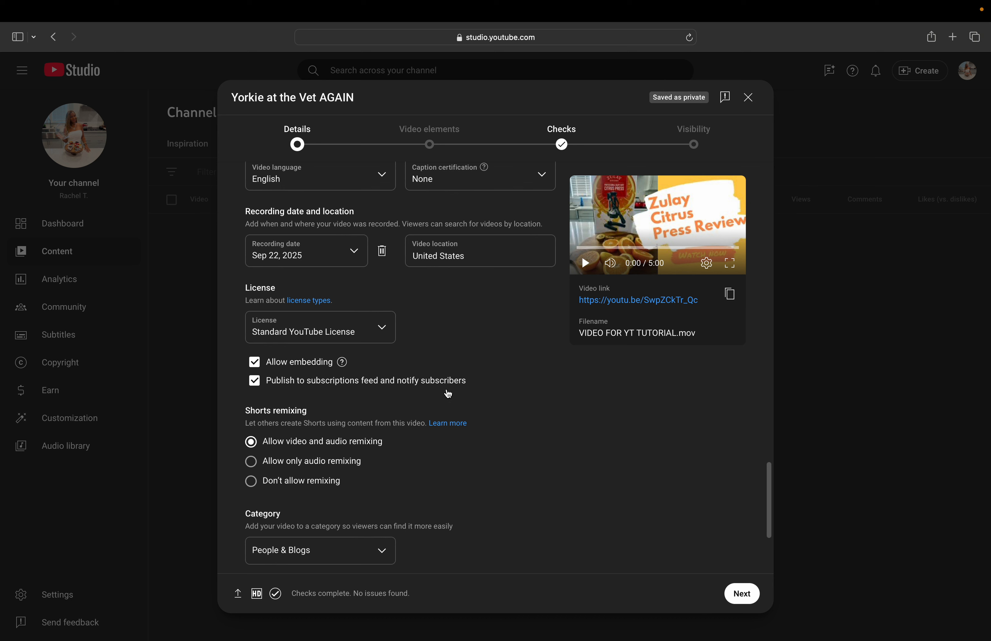
pyautogui.scroll(-4, 388, 401)
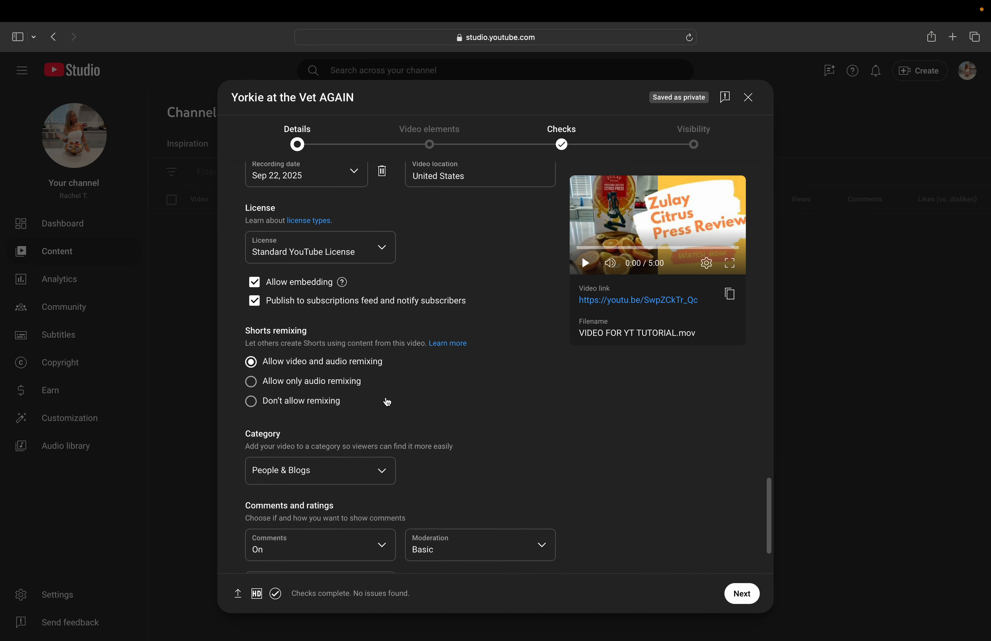
pyautogui.scroll(-1, 388, 401)
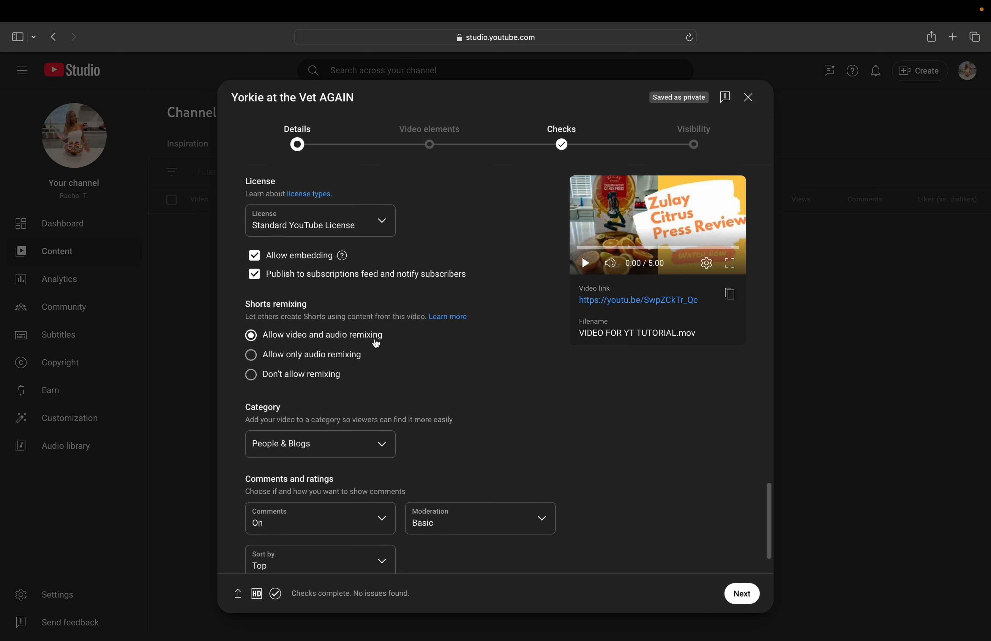
pyautogui.scroll(-2, 376, 344)
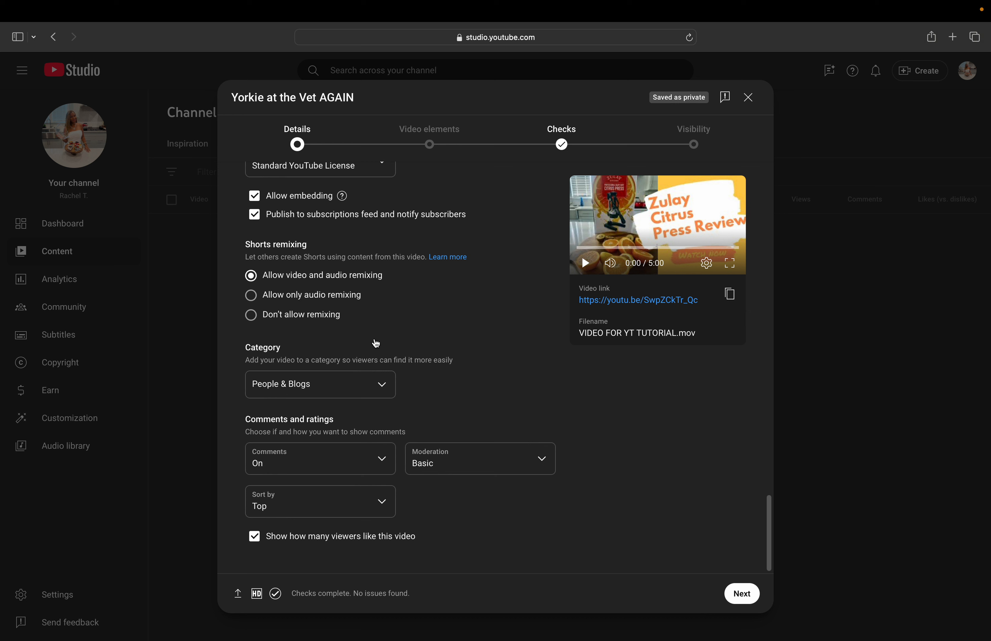
pyautogui.click(387, 389)
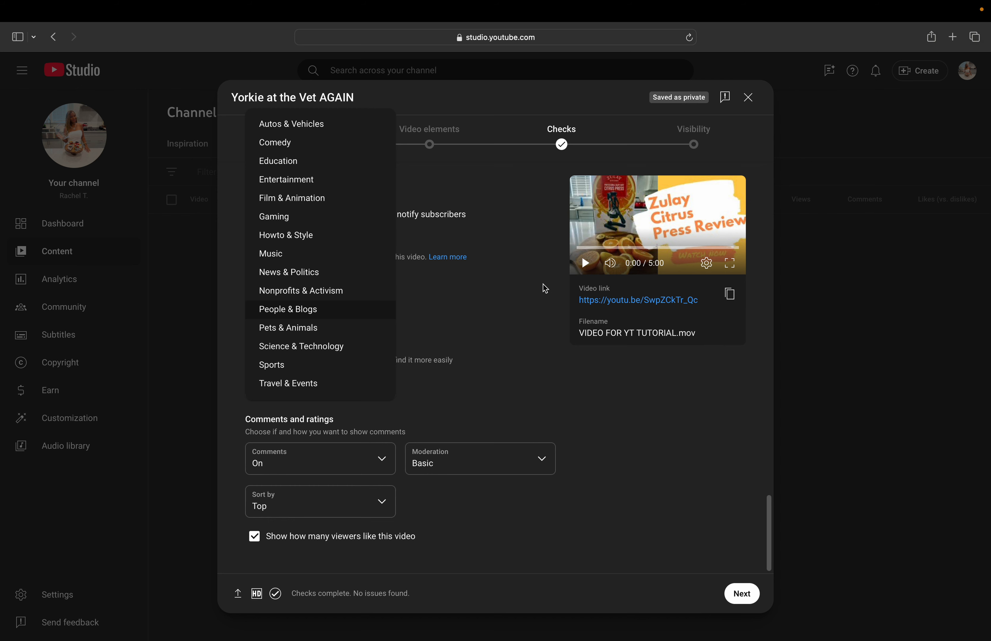
pyautogui.click(322, 332)
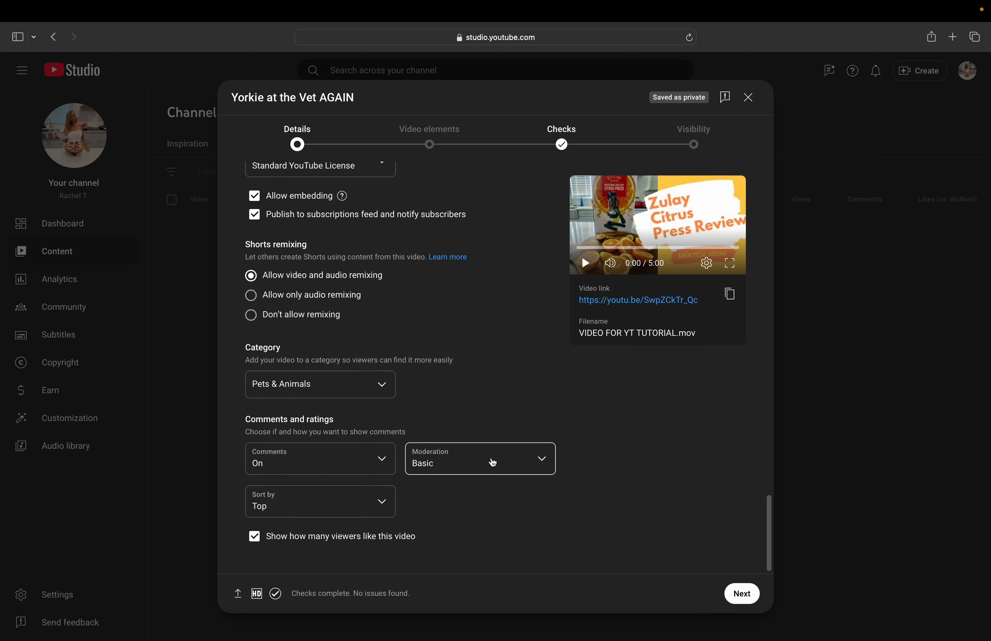
# Step: Select Basic as the comment moderation level and continue to the video elements stage
pyautogui.click(502, 462)
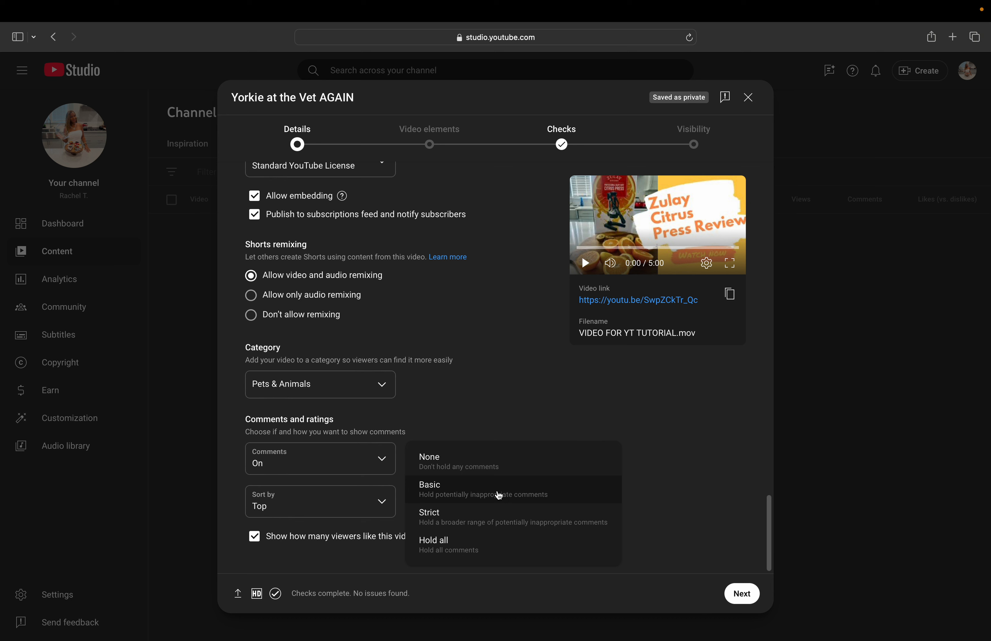
pyautogui.click(499, 496)
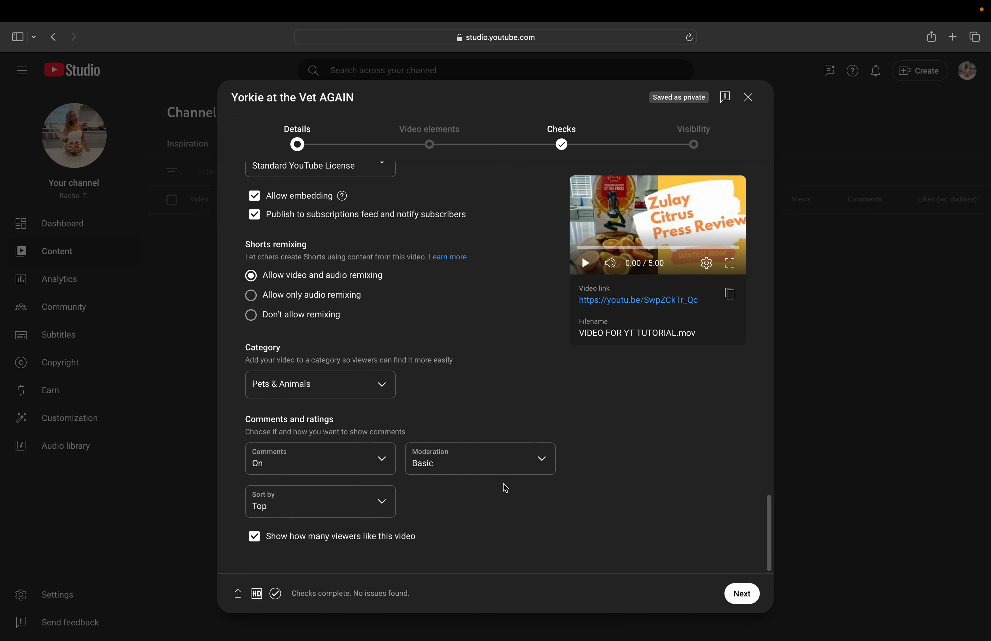
pyautogui.click(540, 463)
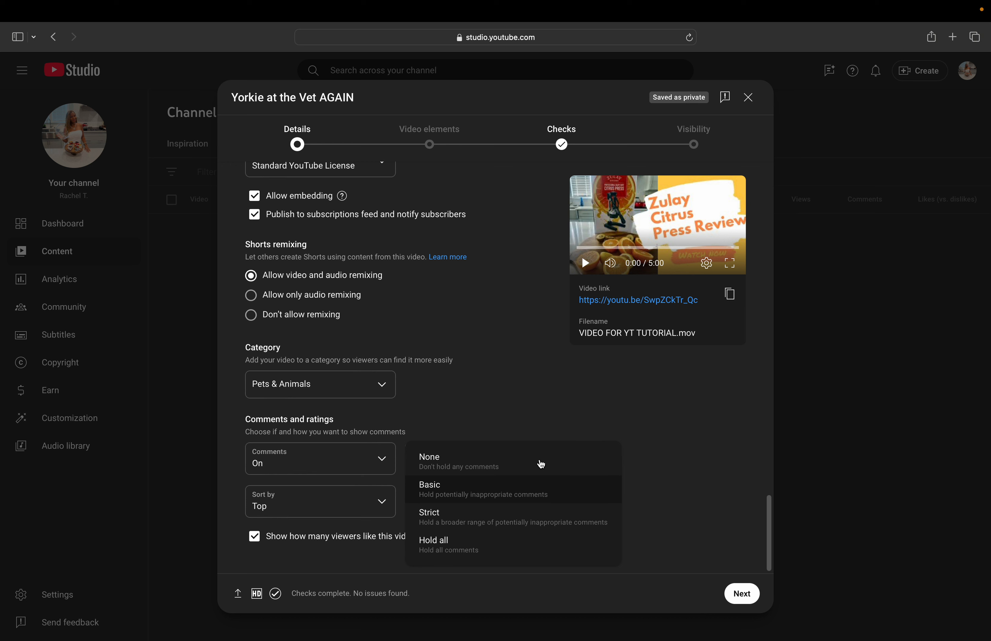
pyautogui.click(537, 491)
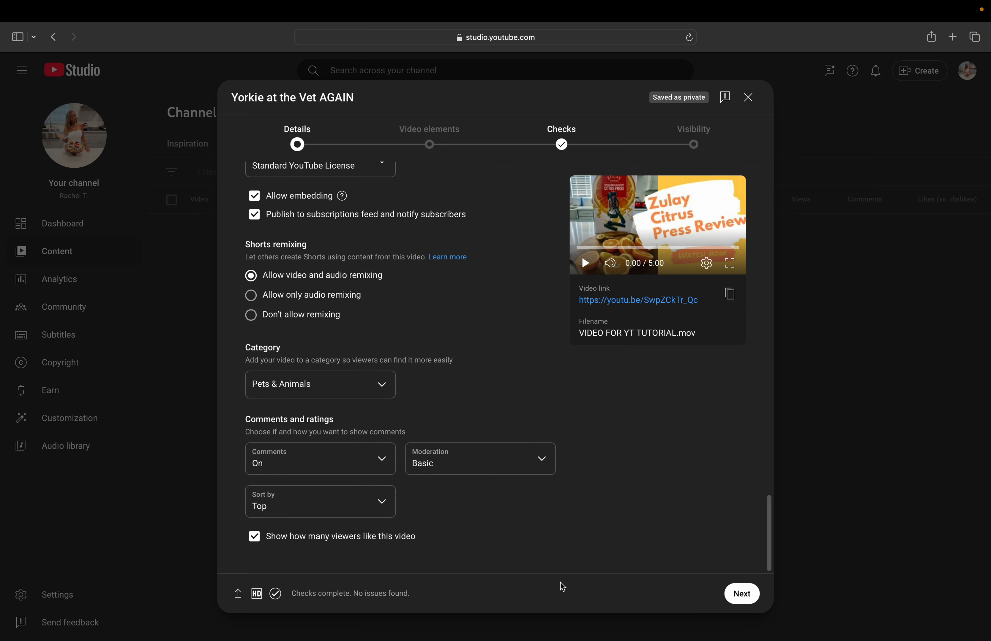
pyautogui.click(742, 595)
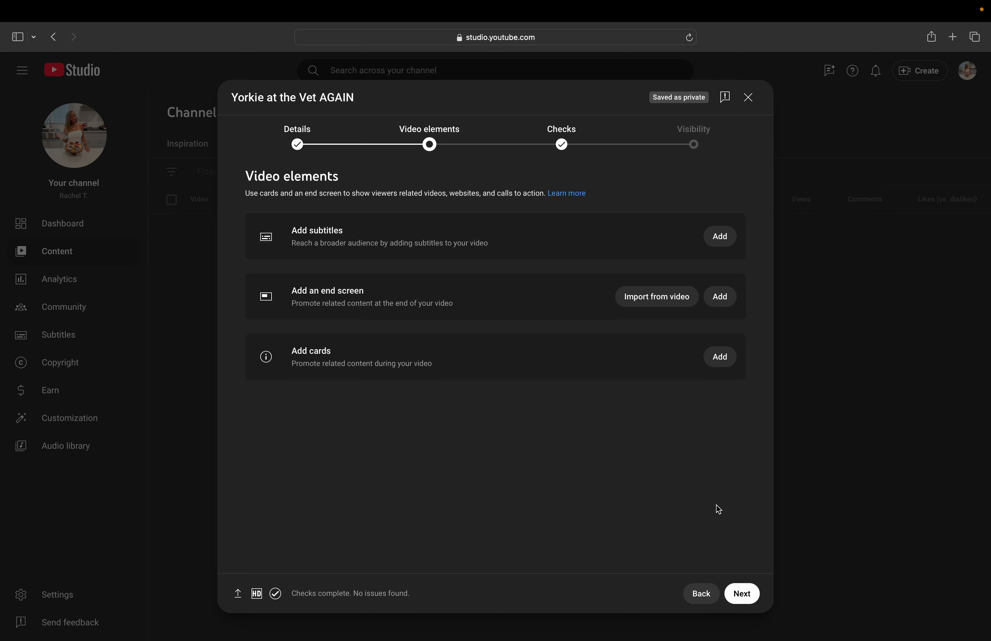
pyautogui.click(658, 304)
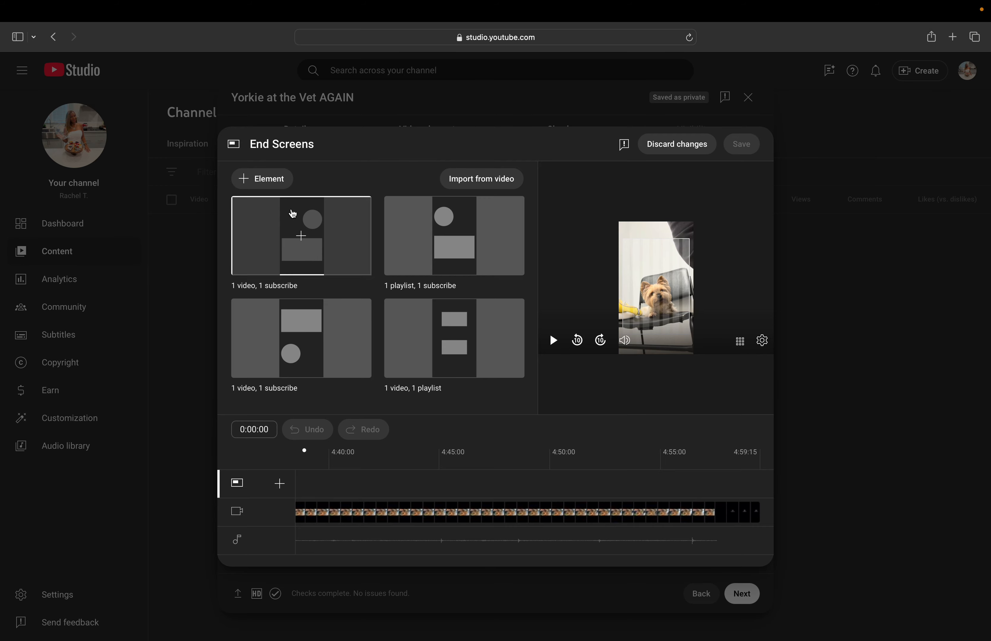
pyautogui.click(302, 237)
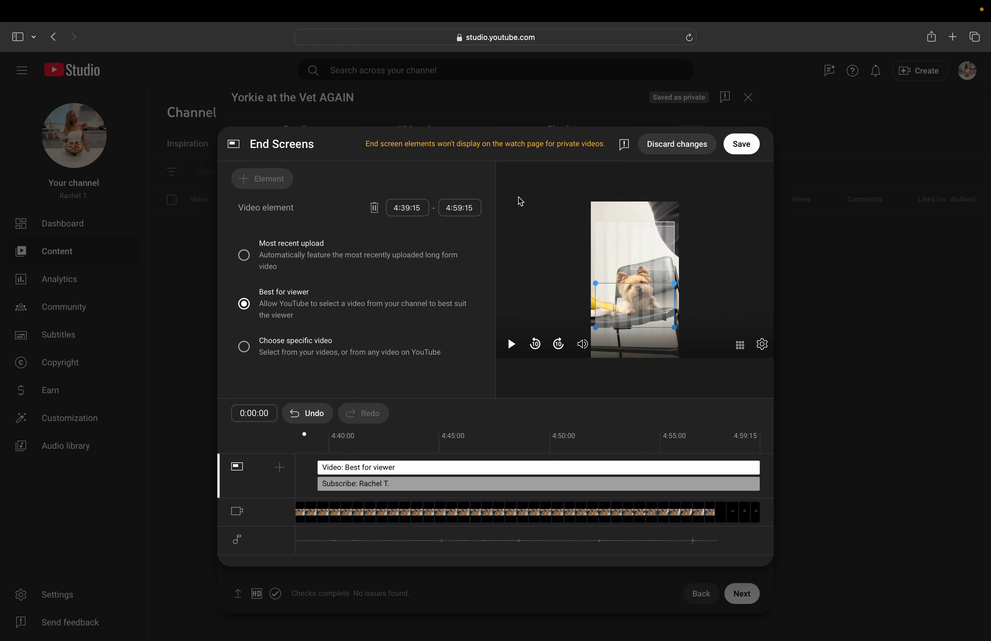
pyautogui.click(663, 150)
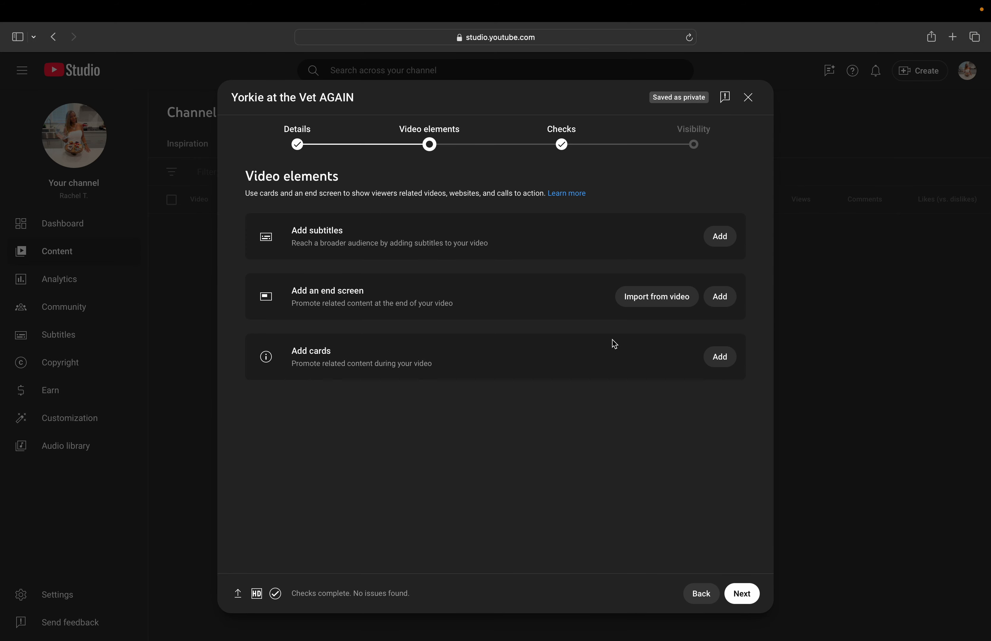
pyautogui.click(720, 359)
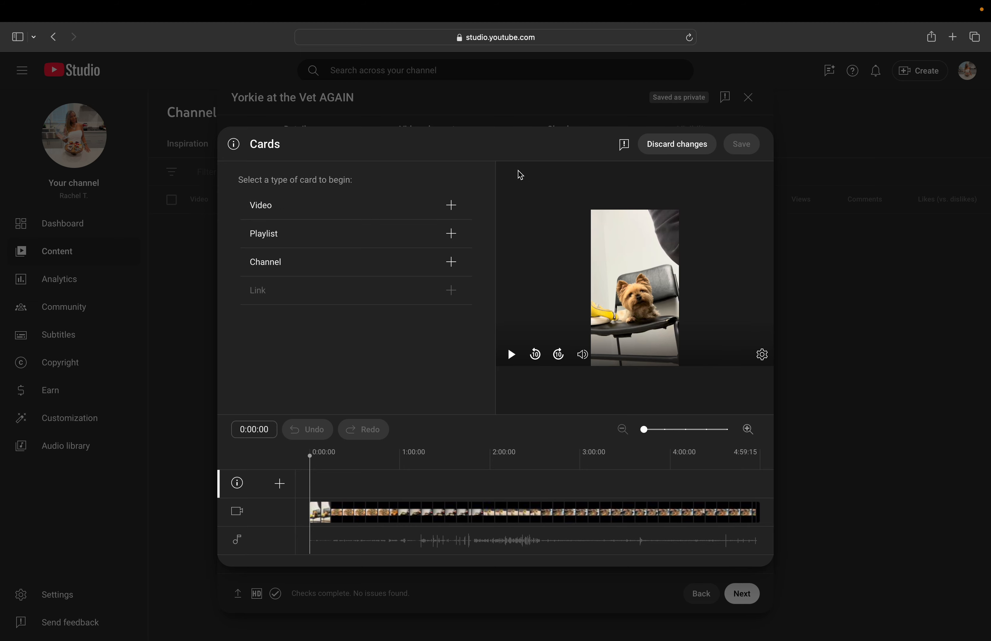
pyautogui.click(683, 146)
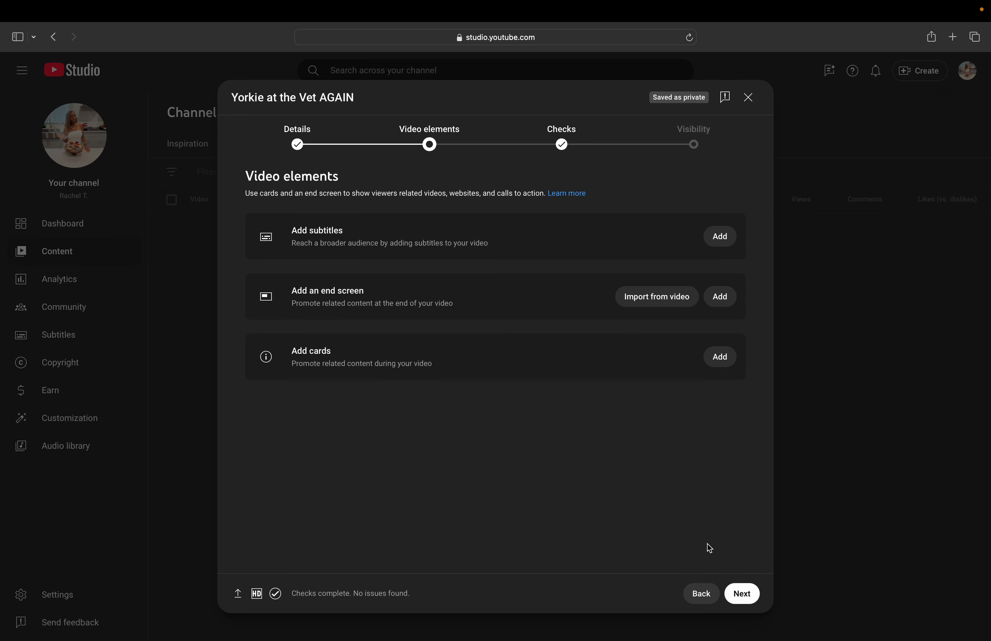
# Step: Continue past the checks to the visibility stage and set the public schedule date to Sep 22, 2025
pyautogui.click(741, 599)
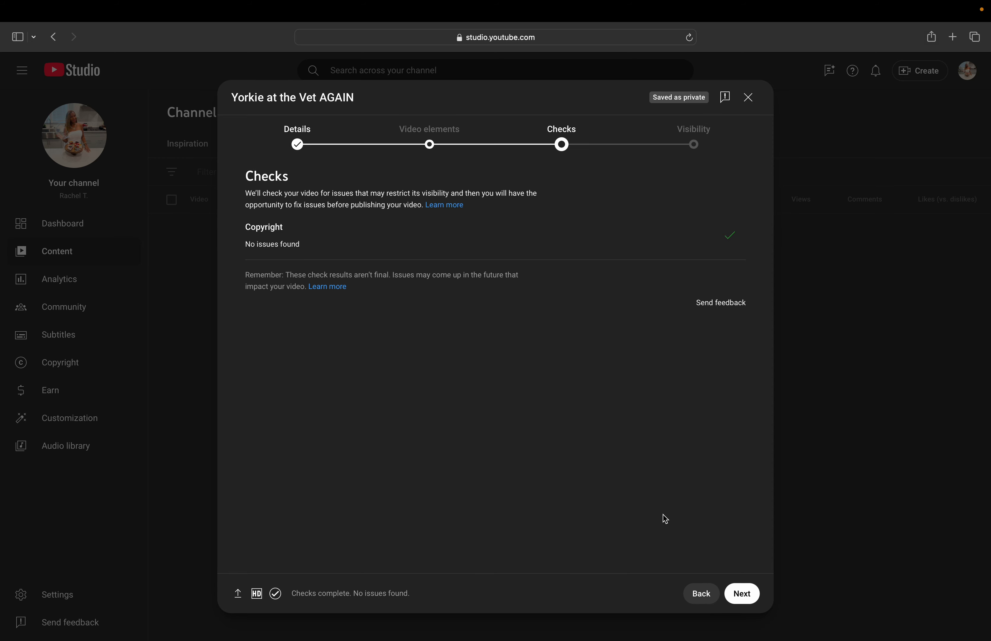
pyautogui.click(740, 596)
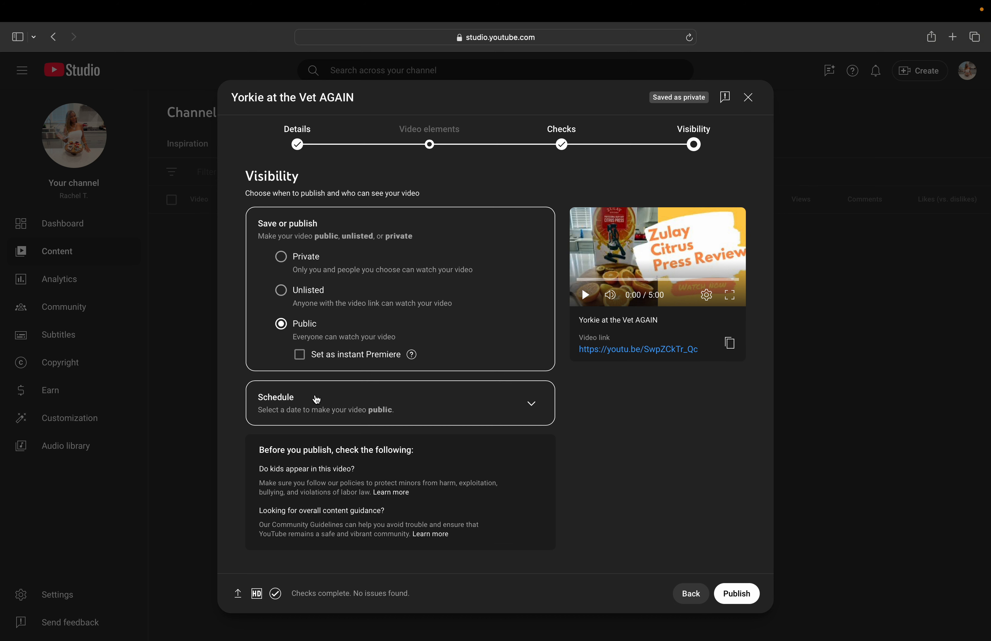
pyautogui.click(503, 417)
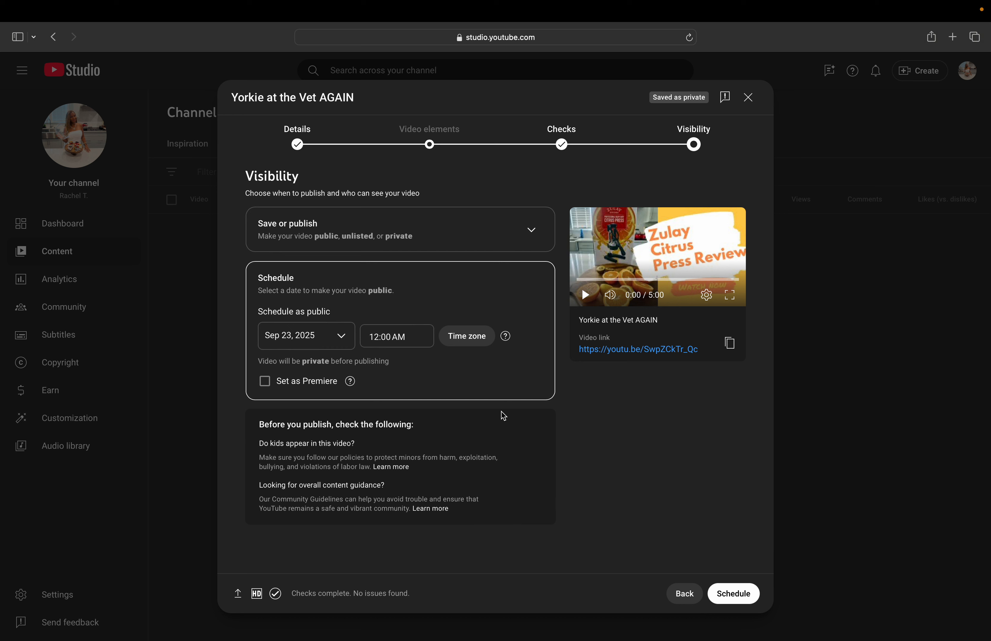
pyautogui.click(348, 339)
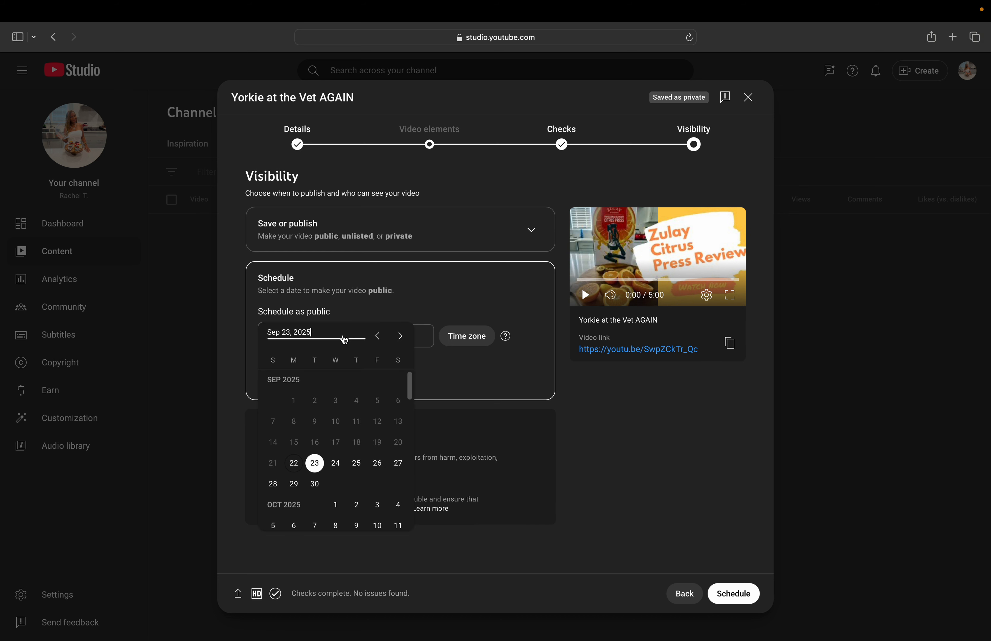
pyautogui.click(294, 463)
# Step: Set the release time to 3:45 PM, schedule the video, and dismiss the scheduling confirmation
pyautogui.click(415, 340)
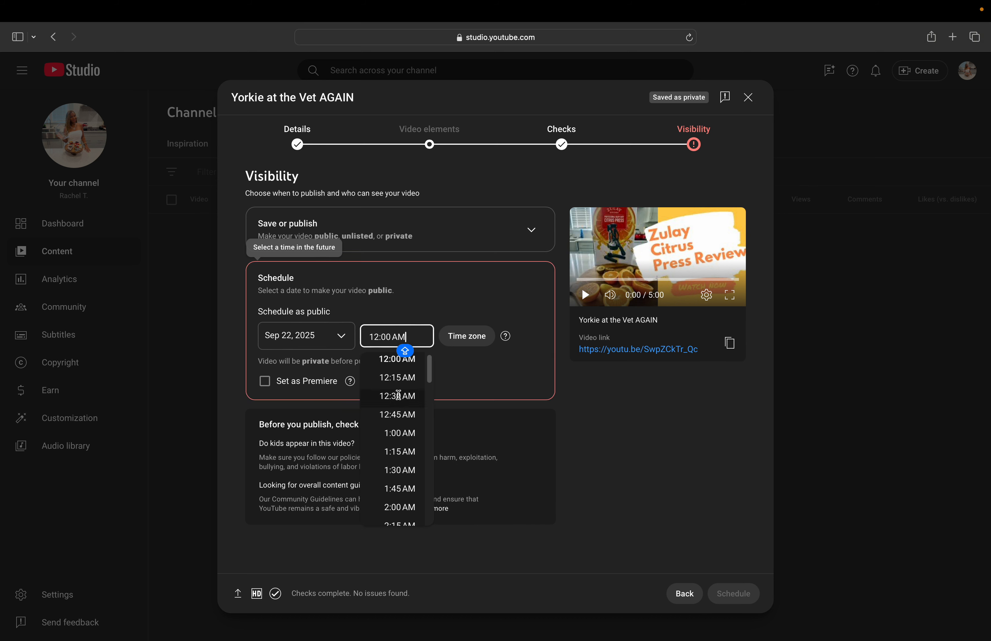
pyautogui.scroll(-6, 399, 416)
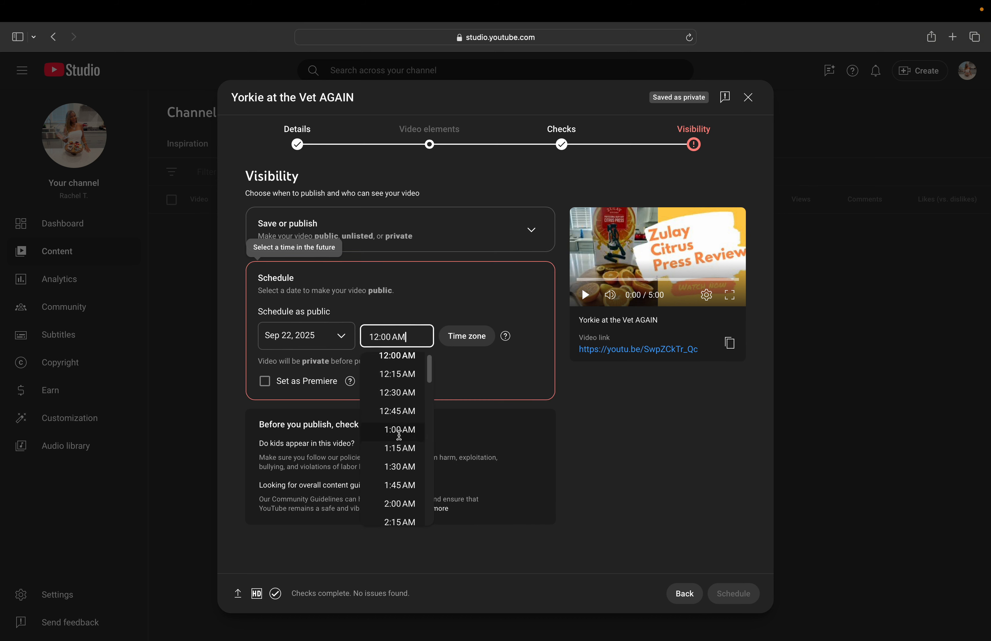
pyautogui.scroll(-4, 400, 437)
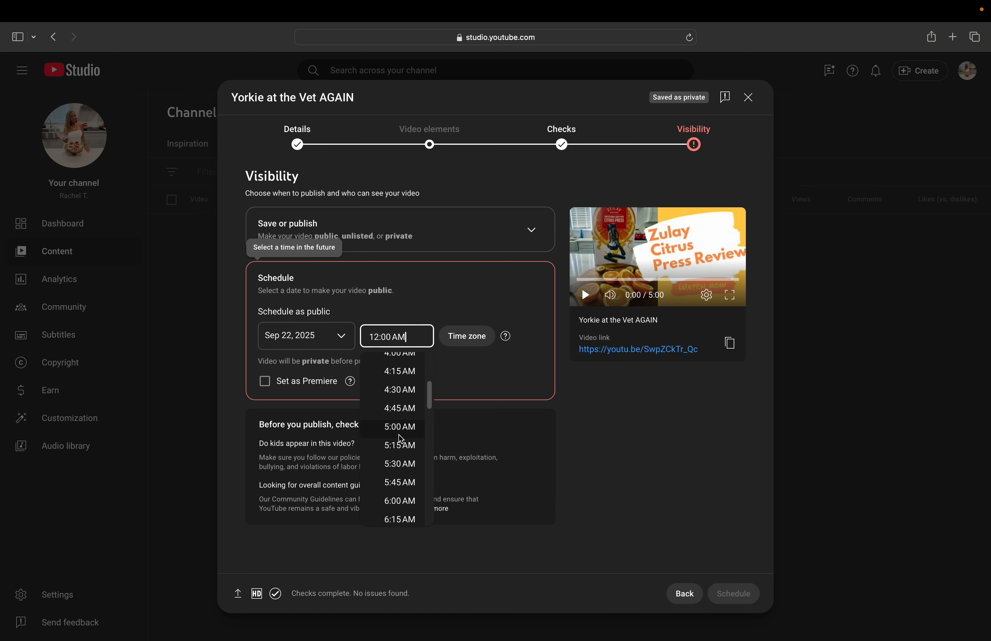
pyautogui.scroll(-5, 399, 435)
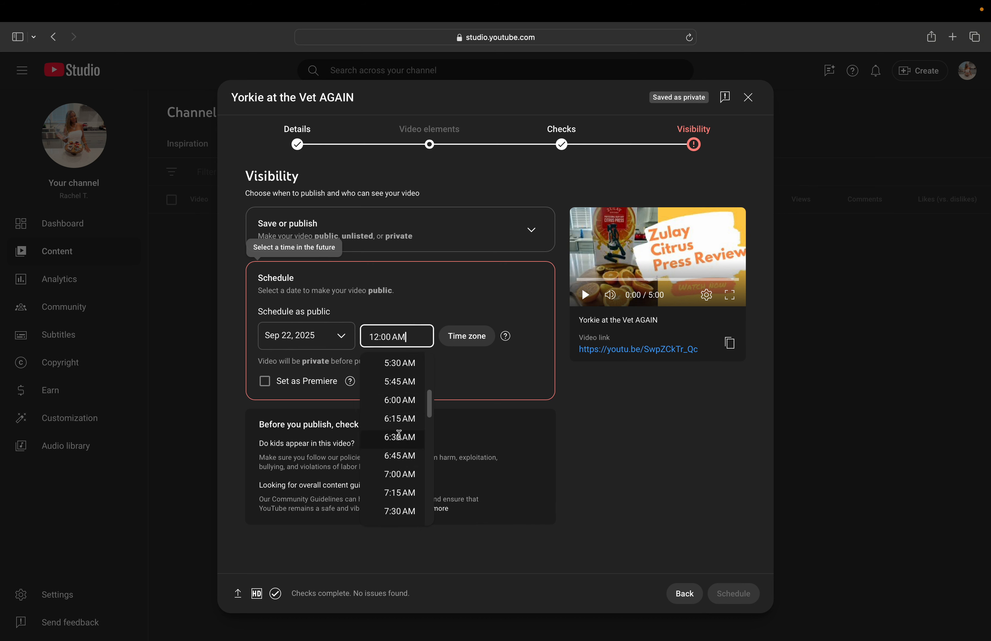
pyautogui.scroll(-10, 400, 436)
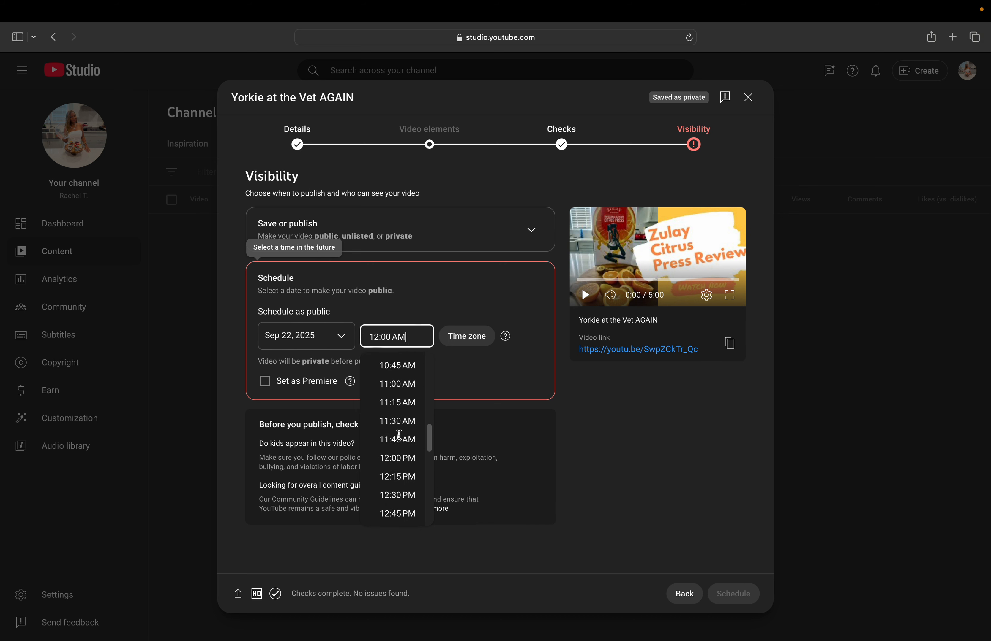
pyautogui.scroll(-1, 400, 439)
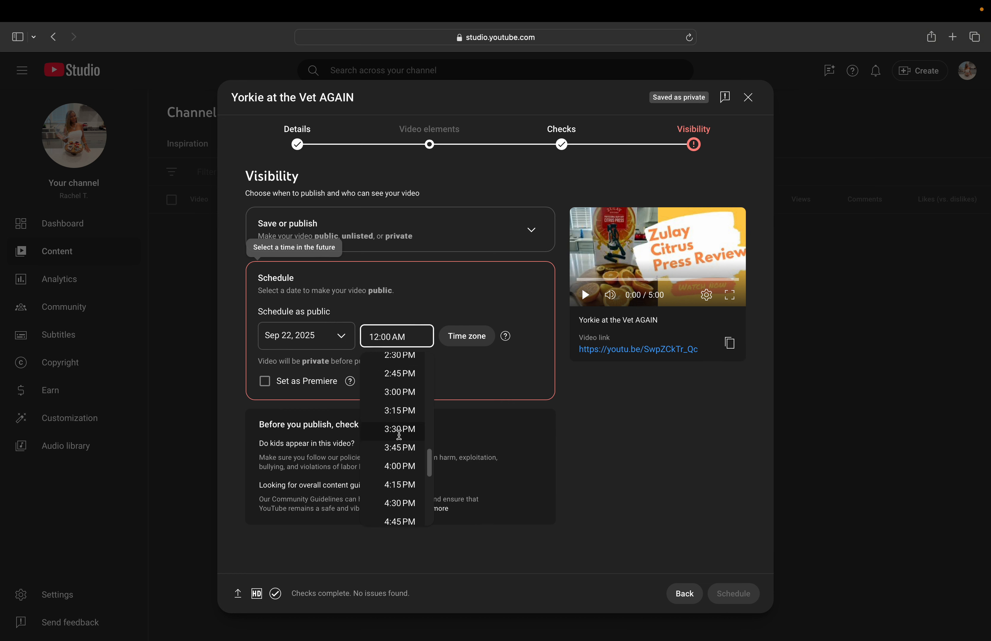
pyautogui.press('capslock')
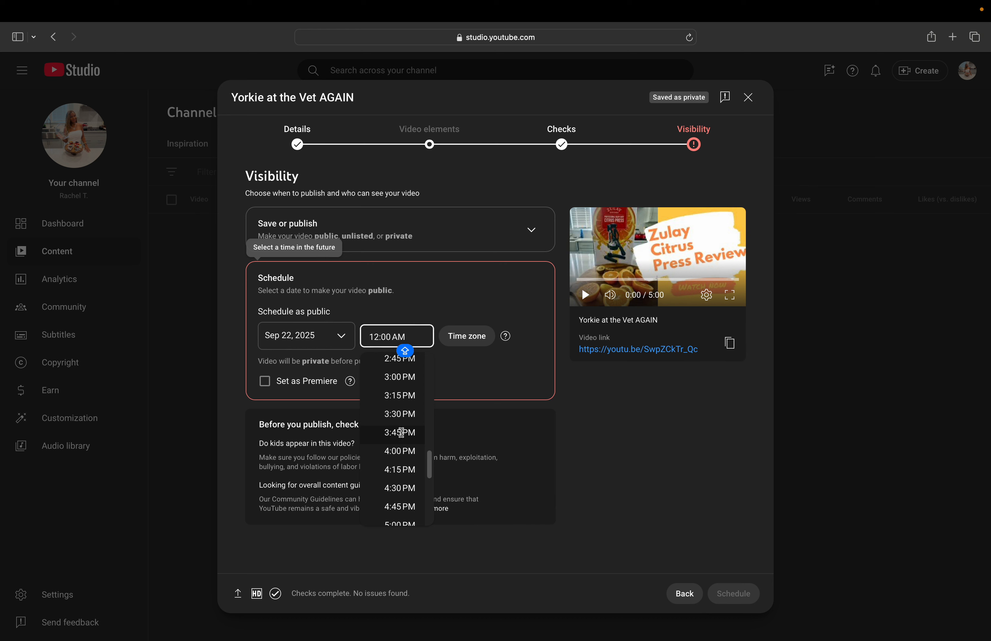
pyautogui.click(400, 433)
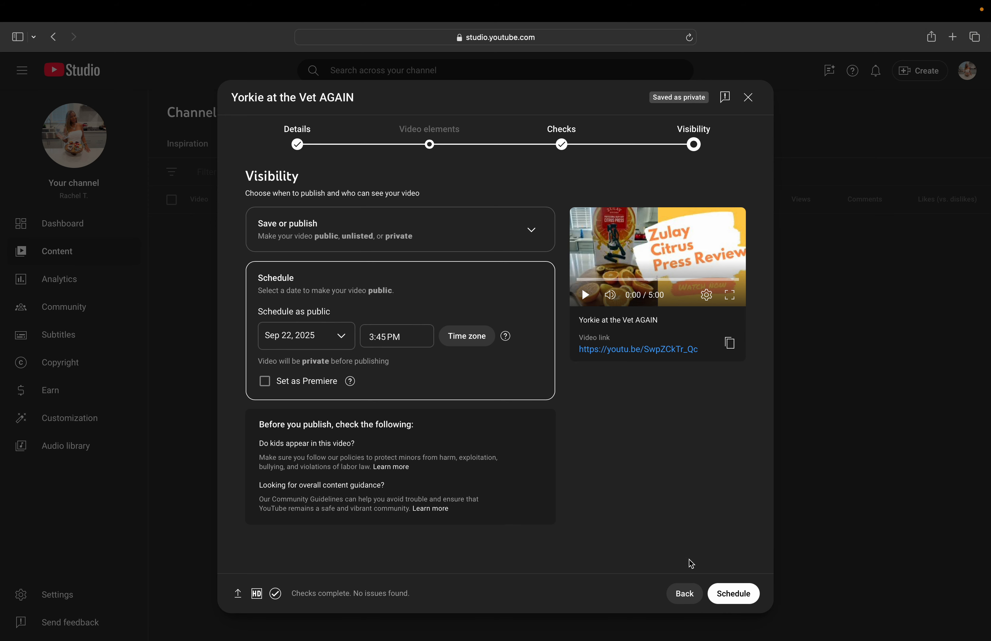
pyautogui.click(726, 599)
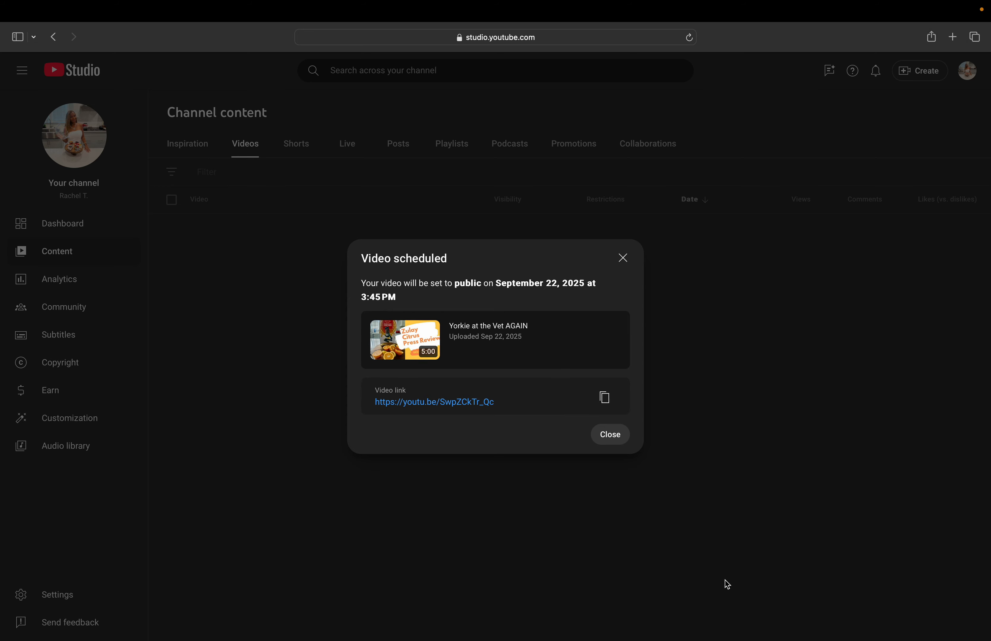
pyautogui.click(614, 437)
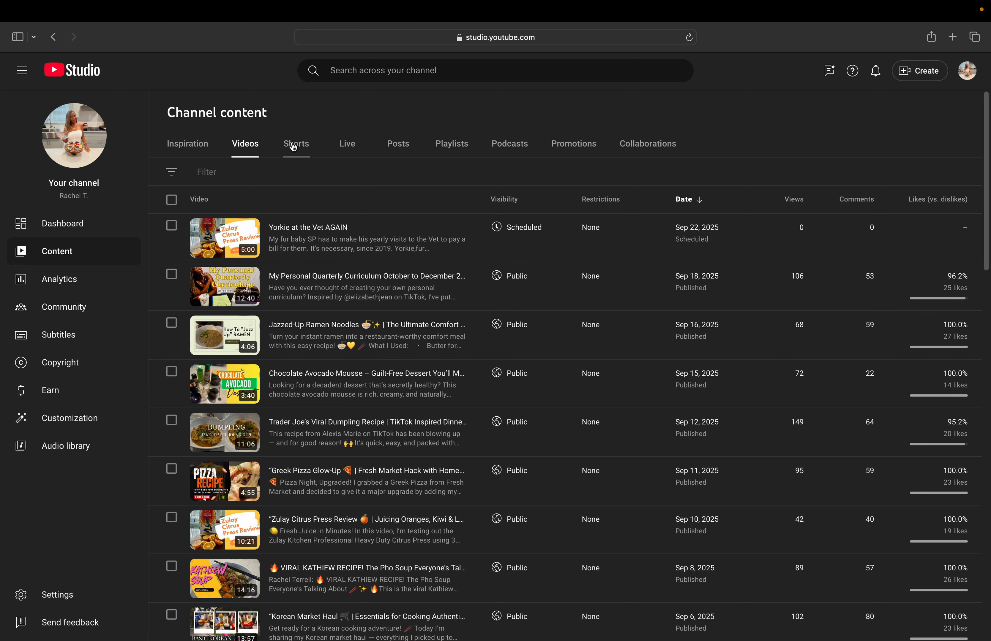
# Step: Open your channel's public page on YouTube and pause the featured video
pyautogui.moveTo(390, 246)
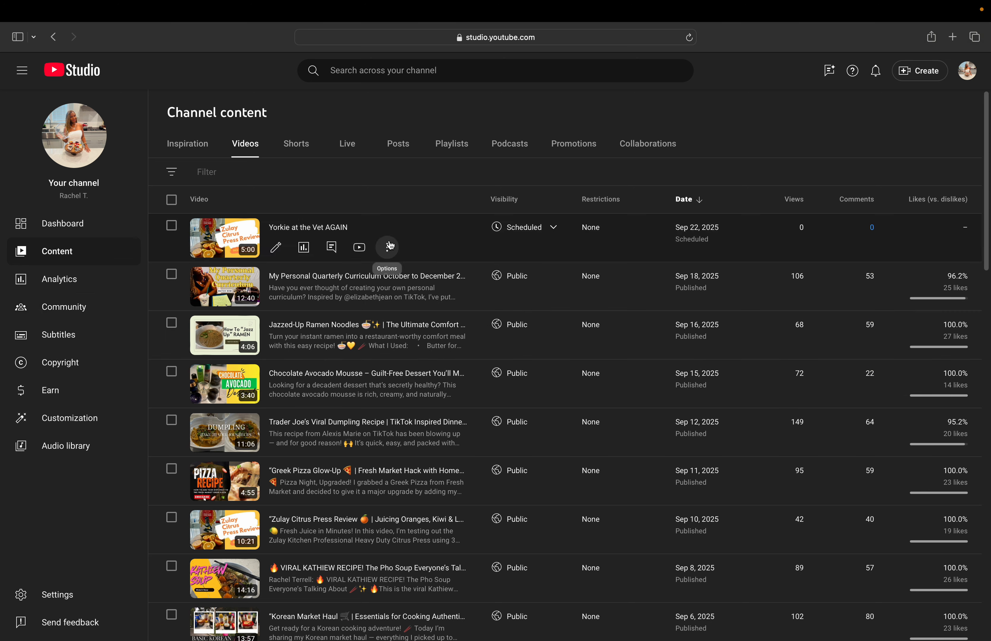
pyautogui.click(74, 135)
pyautogui.click(212, 528)
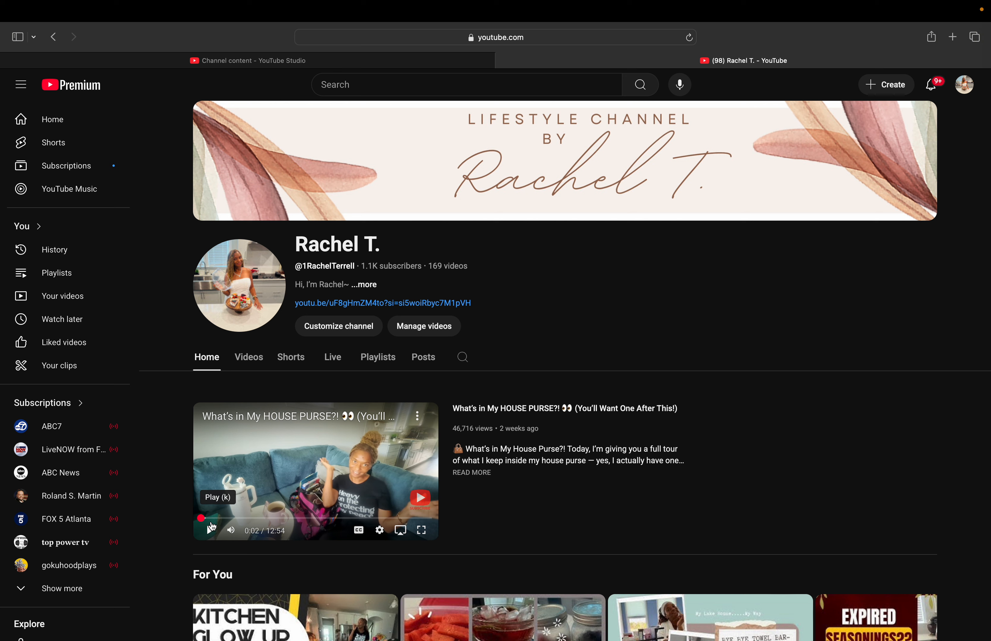